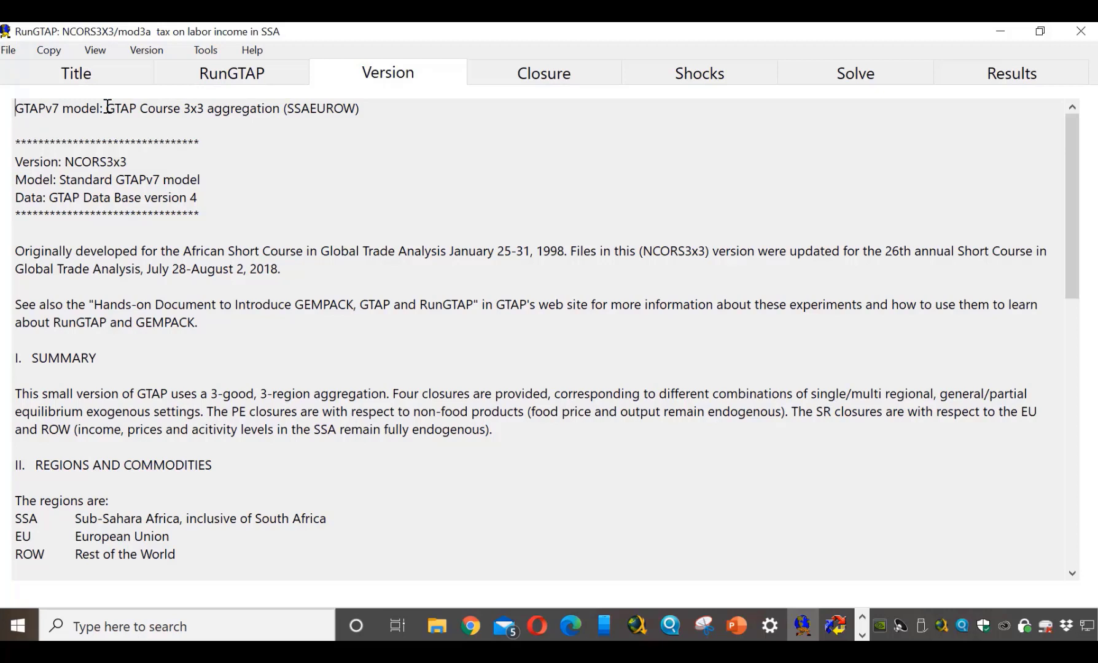
Step: Review the NCORS3x3 version heading and open the version's CMFSTART file for editing
{"action": "left_click_drag", "start_coordinate": [107, 107], "coordinate": [359, 109]}
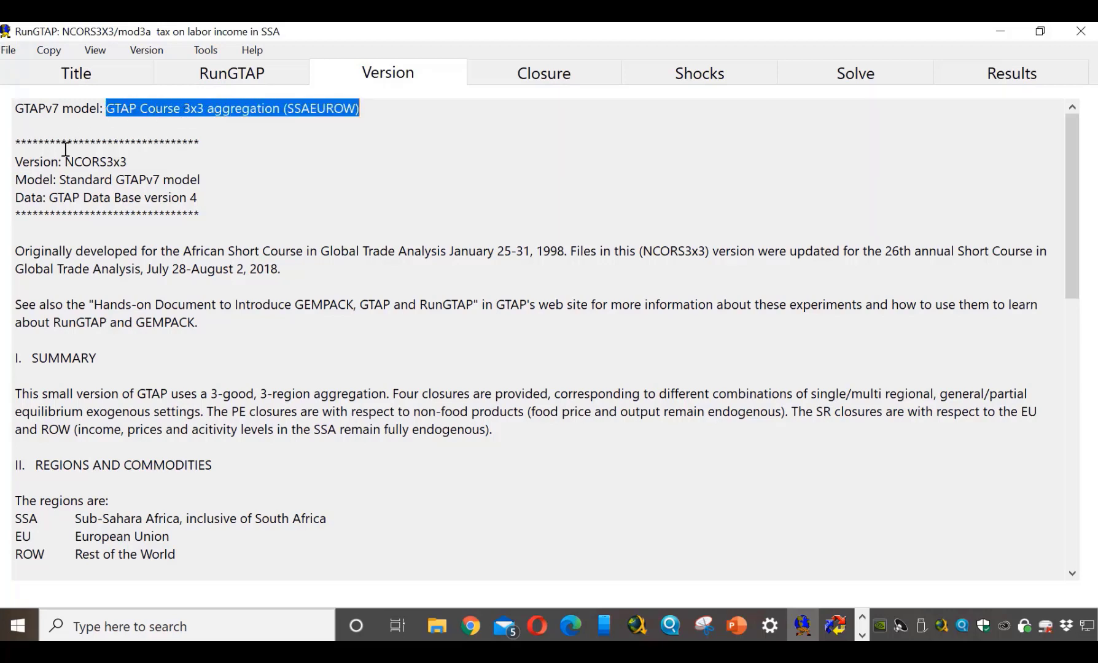
{"action": "left_click_drag", "start_coordinate": [65, 162], "coordinate": [127, 162]}
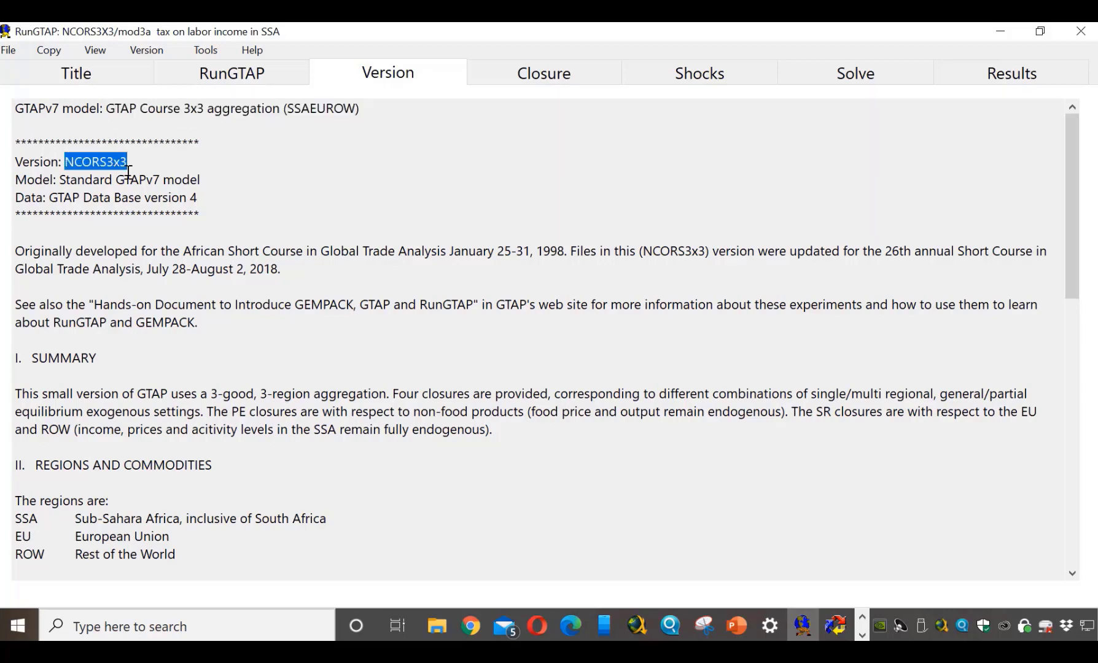
{"action": "left_click", "coordinate": [103, 51]}
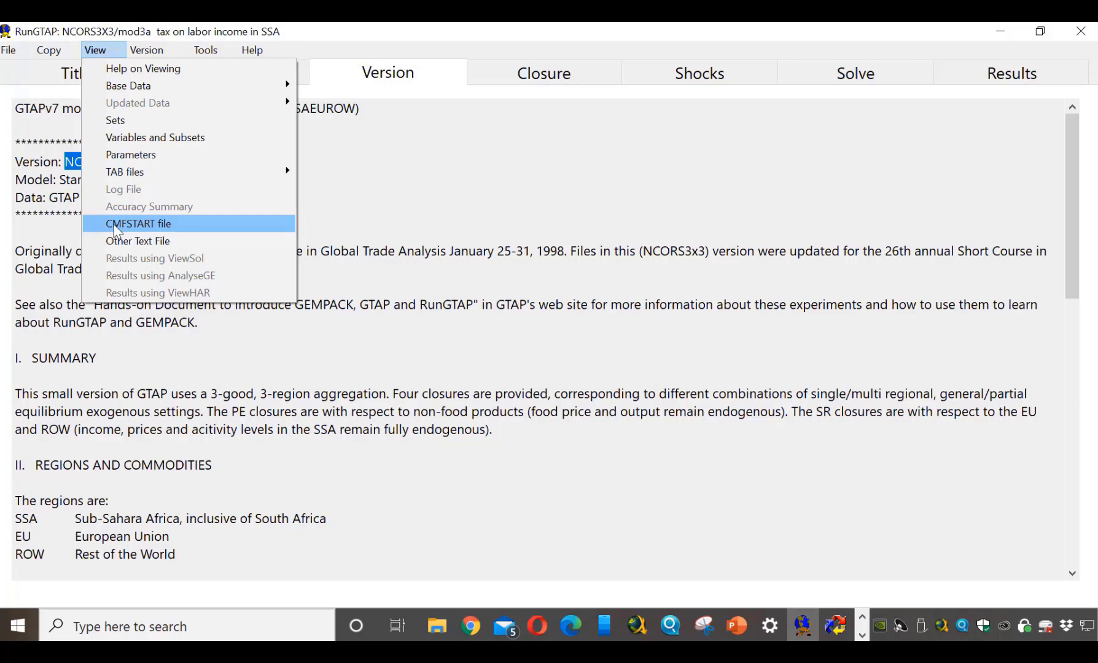
{"action": "left_click", "coordinate": [117, 224]}
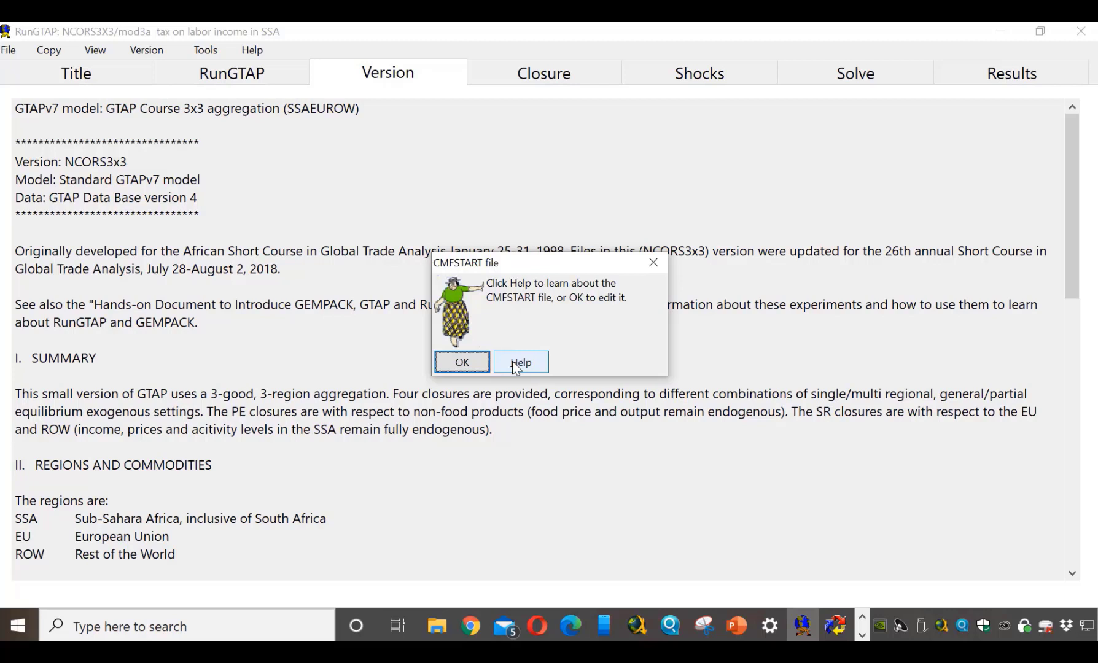
{"action": "left_click", "coordinate": [473, 366]}
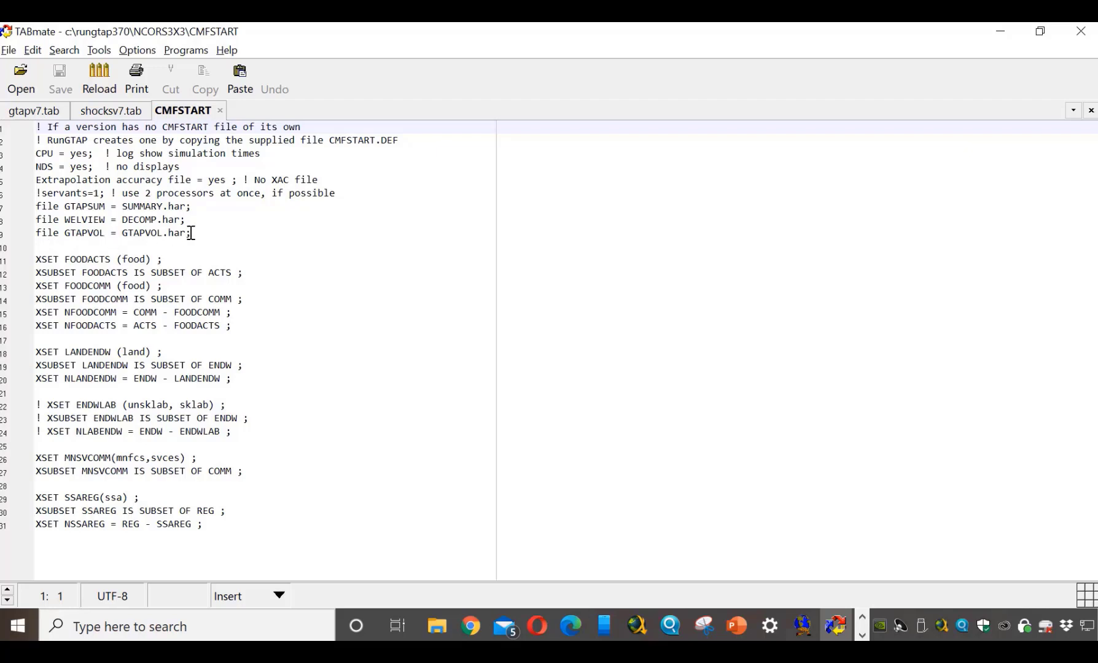
Step: Examine the CMFSTART header settings and the XSET and XSUBSET statements defining FOODACTS, FOODCOMM, NFOODCOMM and NFOODACTS
{"action": "left_click_drag", "start_coordinate": [191, 234], "coordinate": [25, 127]}
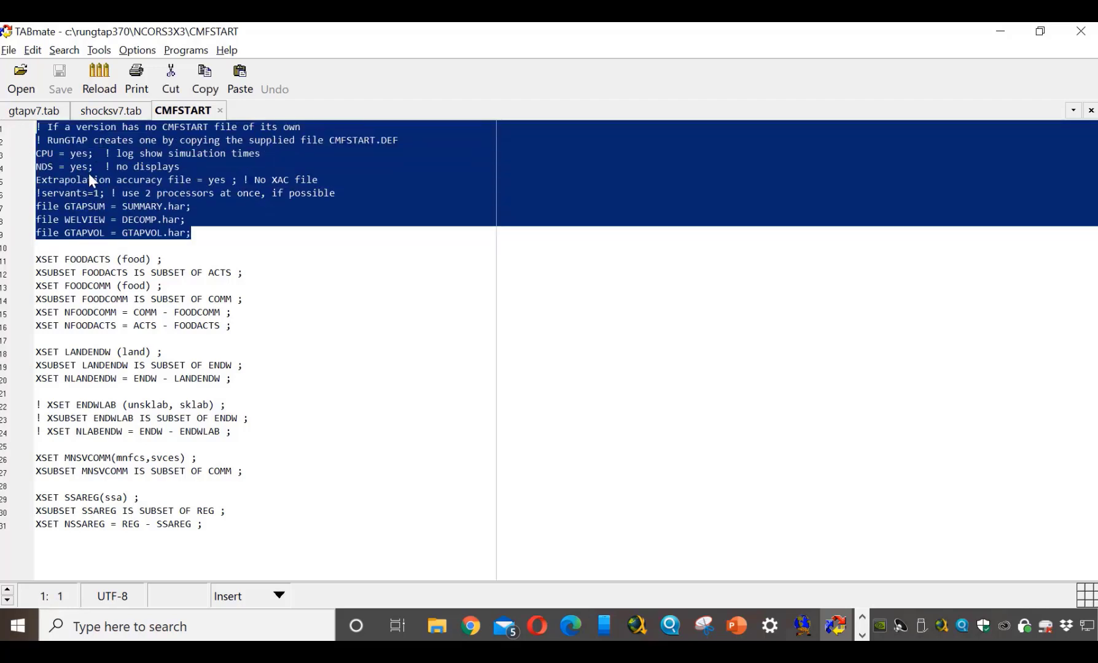
{"action": "left_click", "coordinate": [38, 260]}
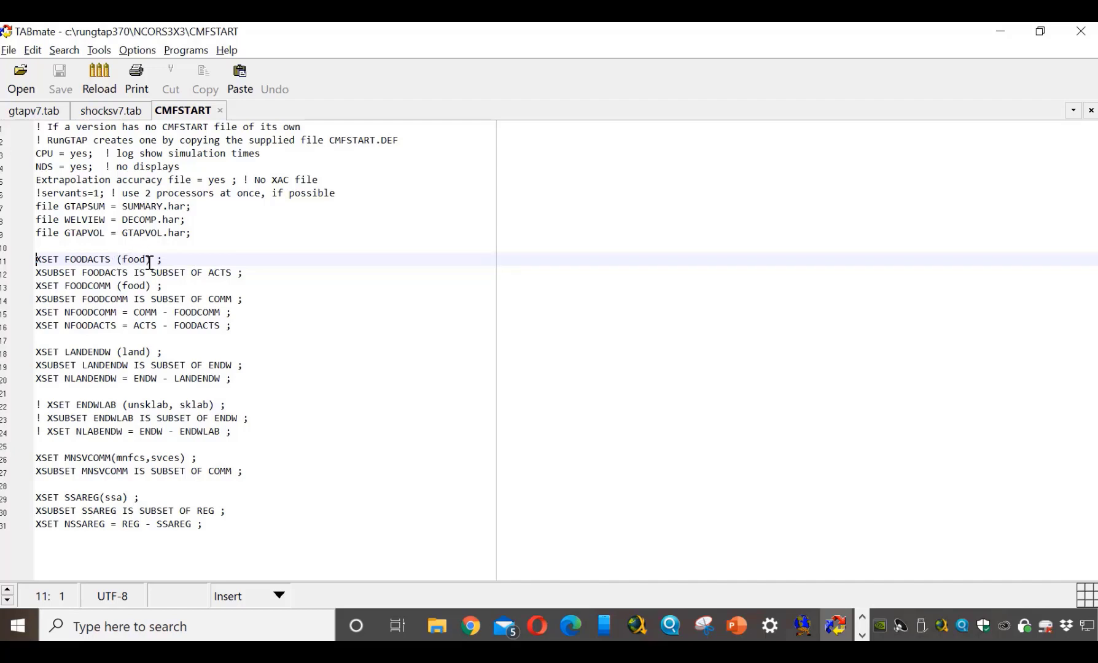
{"action": "left_click", "coordinate": [40, 262]}
{"action": "key", "text": "shift+Left"}
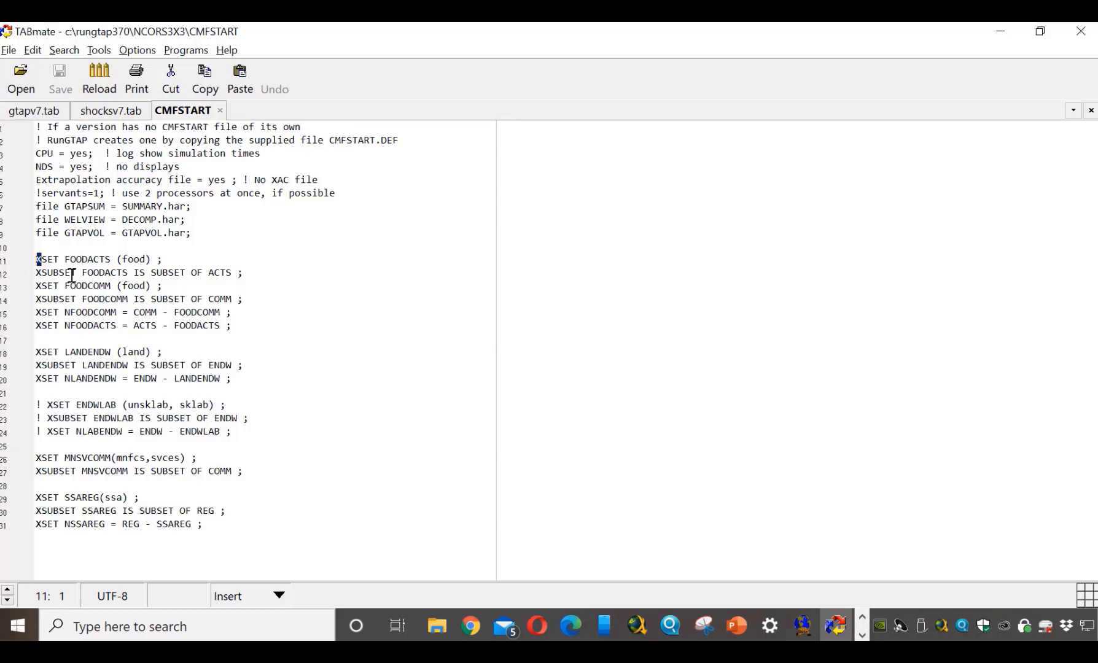
{"action": "left_click", "coordinate": [38, 272]}
{"action": "left_click_drag", "start_coordinate": [241, 332], "coordinate": [34, 332]}
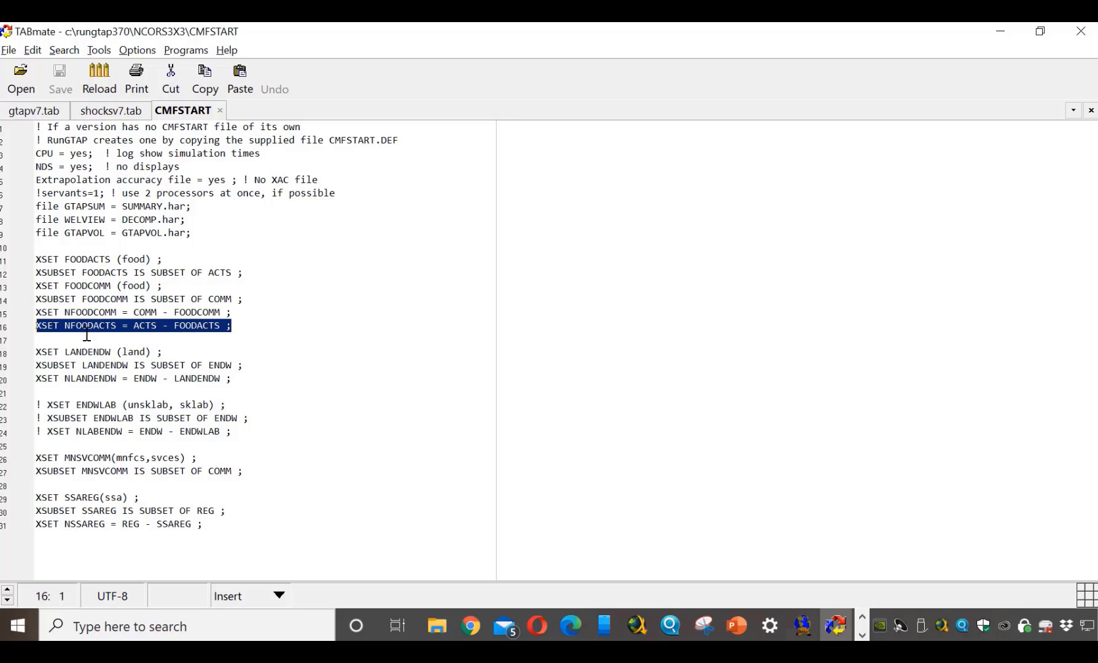
{"action": "left_click", "coordinate": [117, 326]}
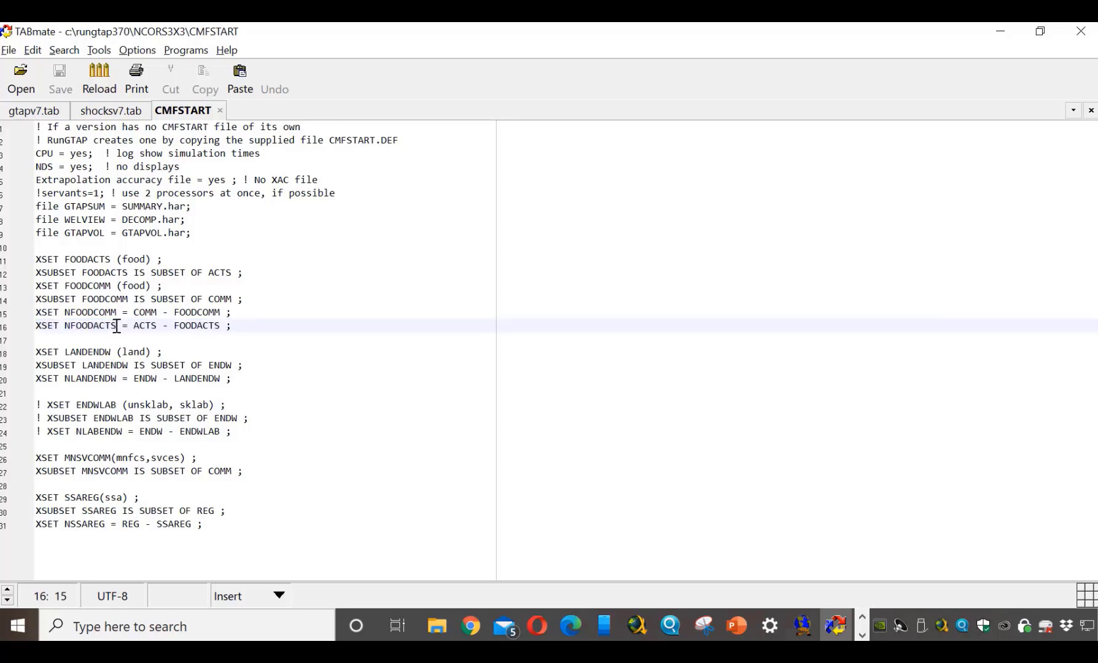
{"action": "left_click_drag", "start_coordinate": [116, 326], "coordinate": [65, 323]}
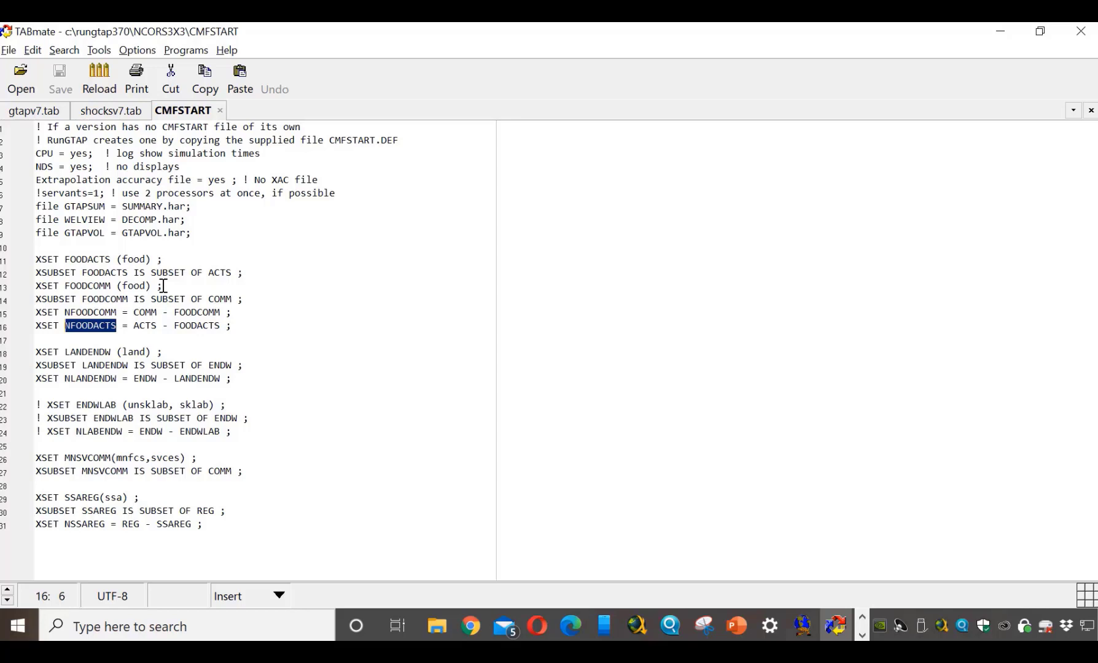
{"action": "left_click_drag", "start_coordinate": [163, 285], "coordinate": [30, 289]}
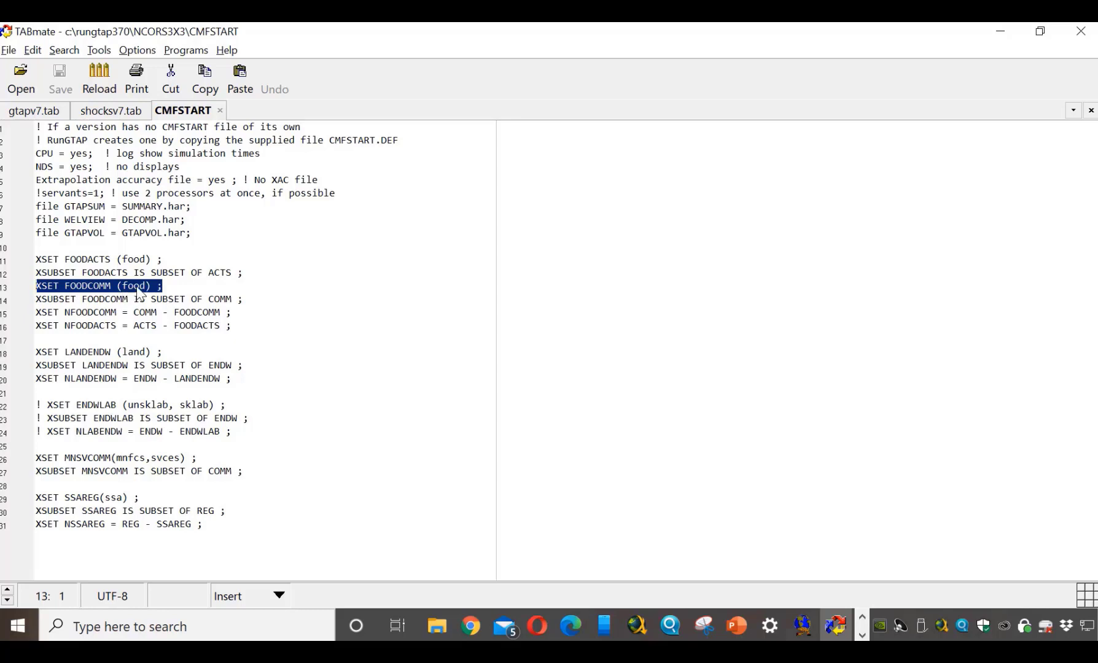
{"action": "left_click_drag", "start_coordinate": [236, 315], "coordinate": [35, 315]}
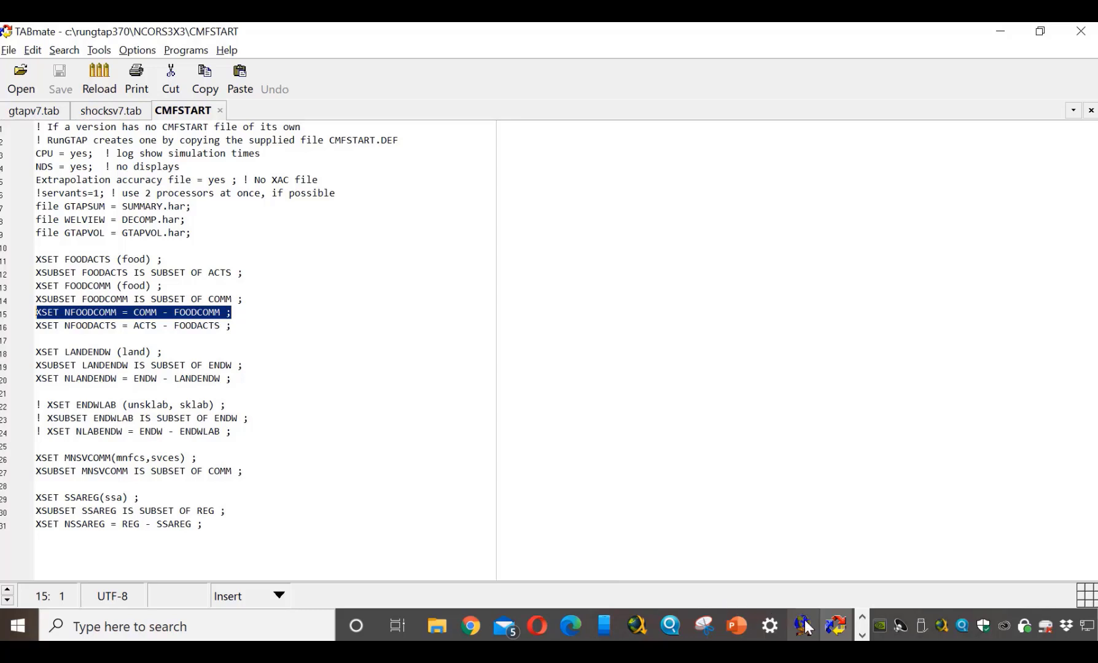
Step: Switch to RunGTAP and choose tinc as the variable to shock
{"action": "mouse_move", "coordinate": [804, 624]}
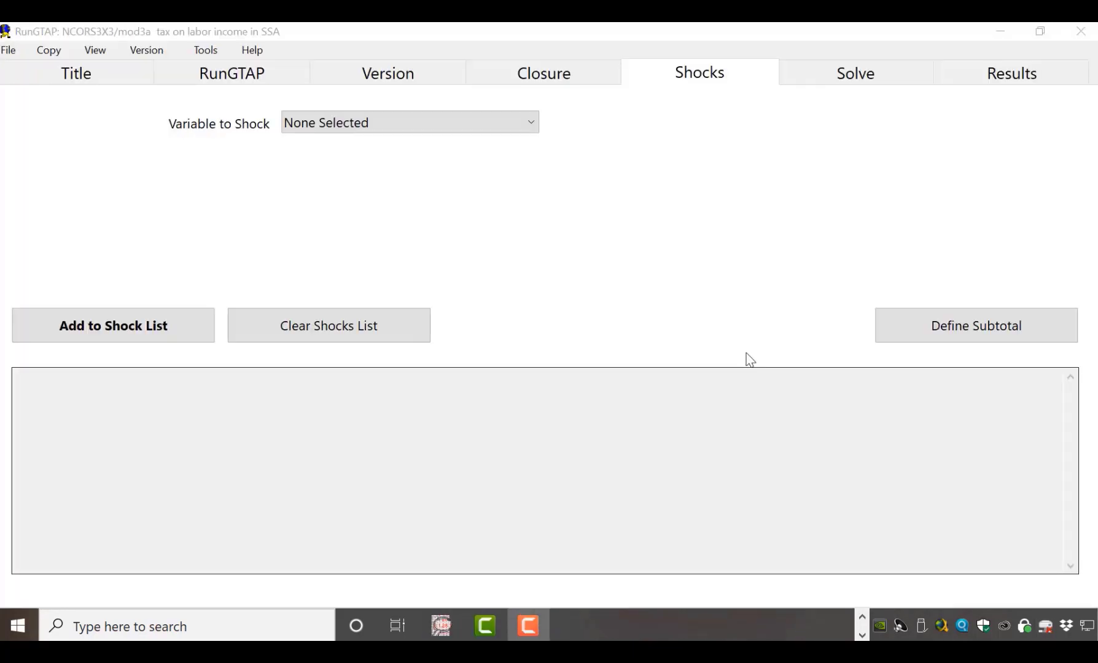
{"action": "left_click", "coordinate": [532, 123]}
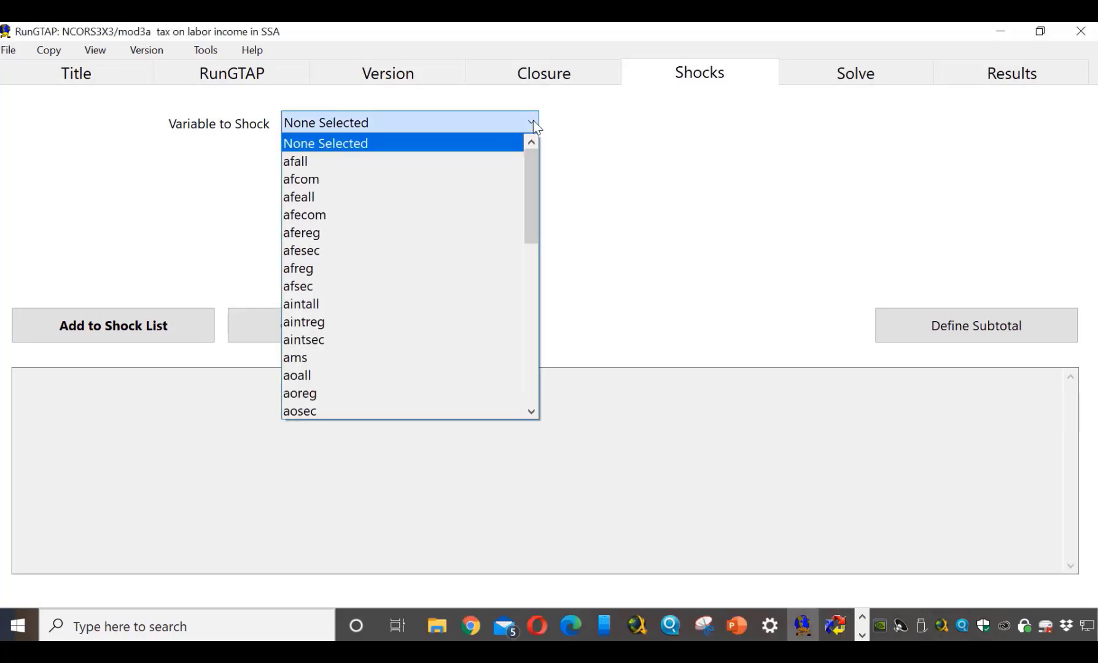
{"action": "left_click_drag", "start_coordinate": [536, 189], "coordinate": [519, 351]}
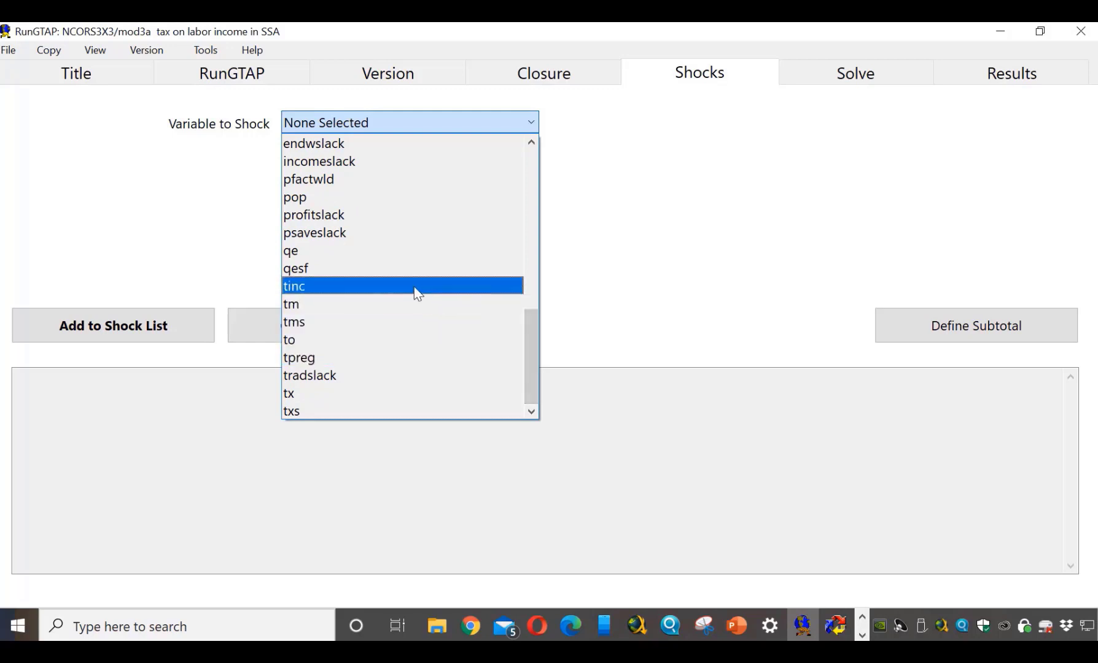
{"action": "left_click", "coordinate": [417, 286]}
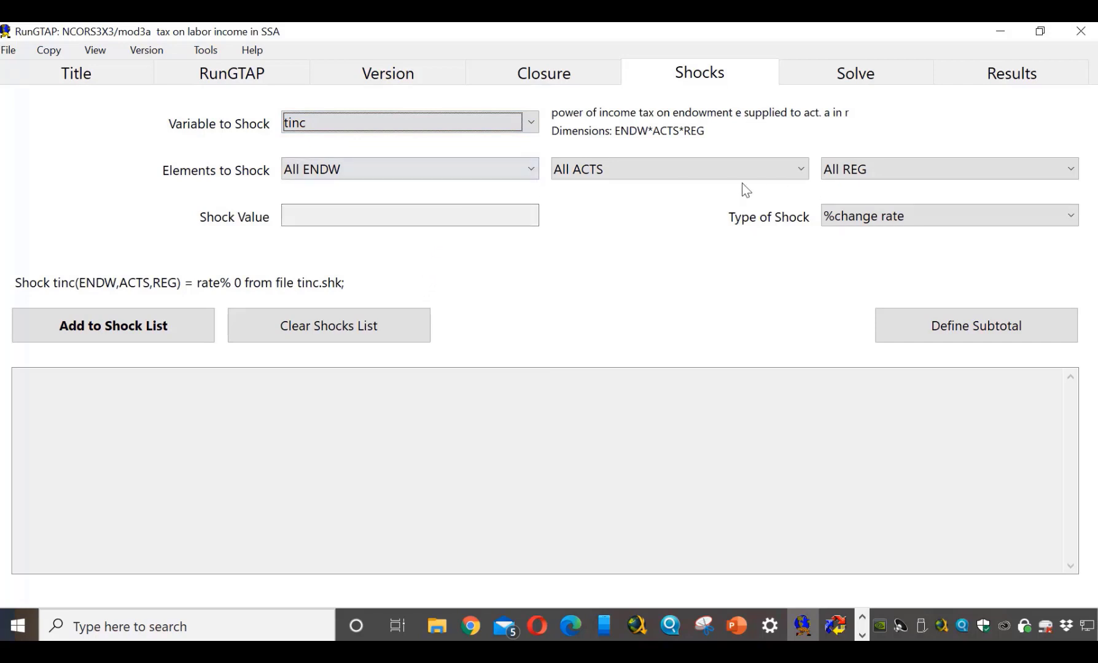
Step: Restrict the tinc shock to the UnskLab endowment, all NFOODACTS activities and the SSA region
{"action": "left_click", "coordinate": [462, 172]}
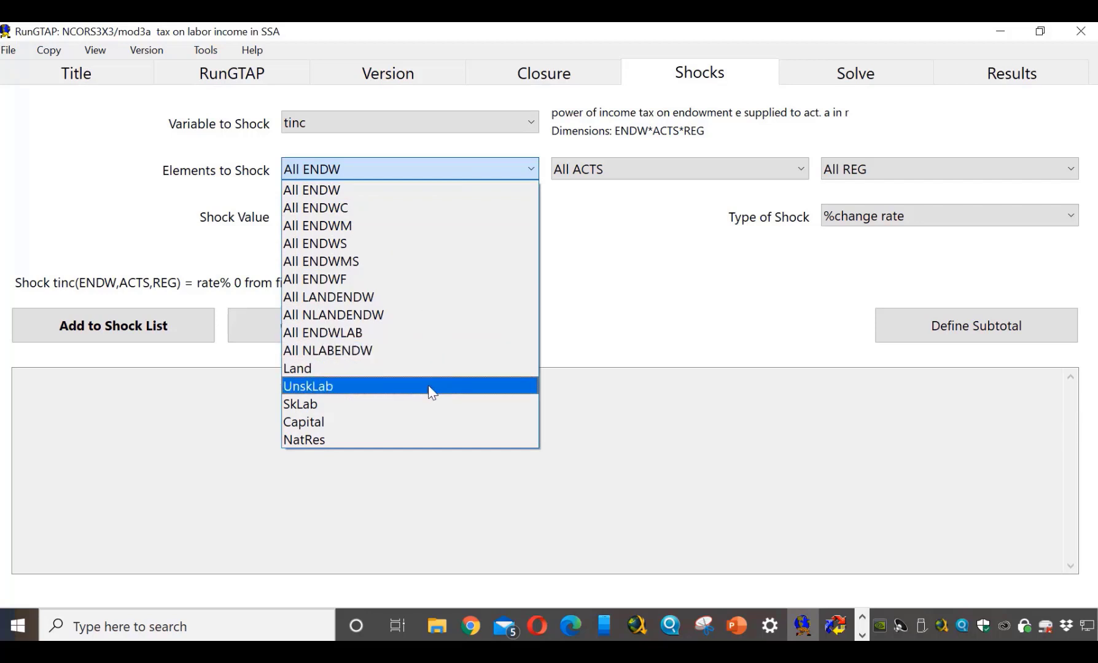
{"action": "left_click", "coordinate": [429, 386]}
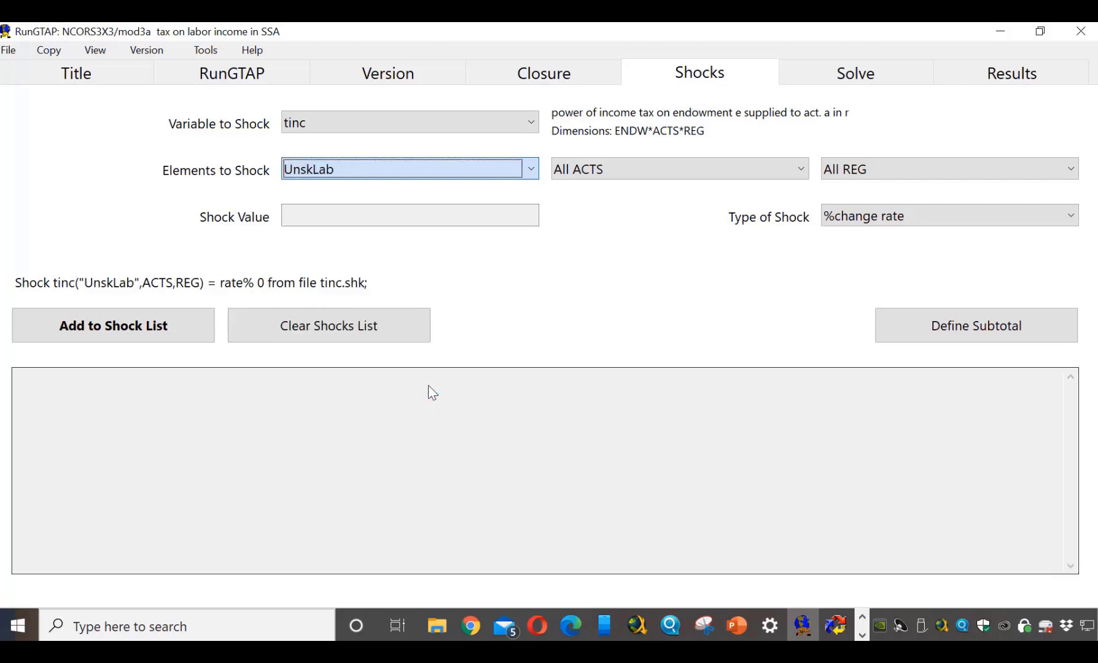
{"action": "left_click", "coordinate": [643, 175]}
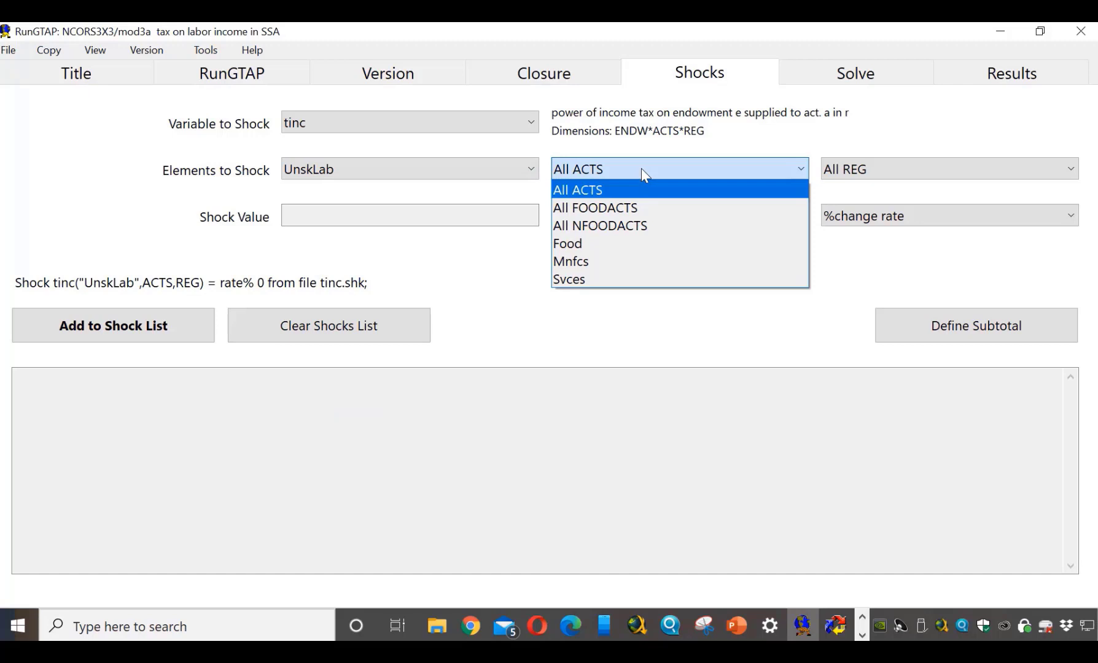
{"action": "left_click", "coordinate": [647, 225]}
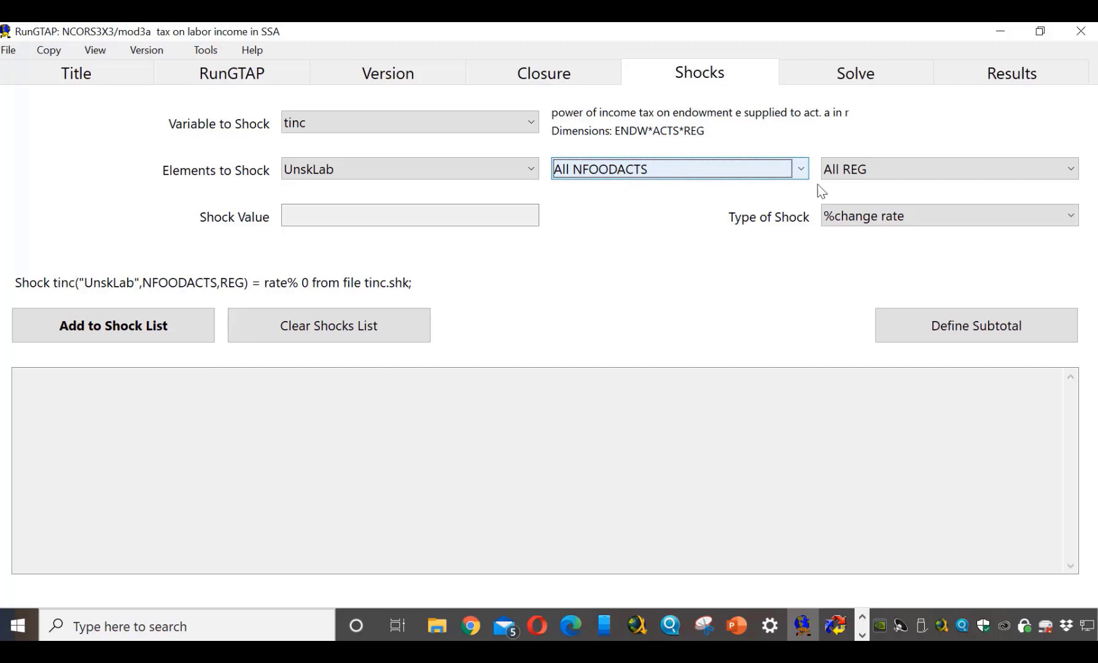
{"action": "left_click", "coordinate": [918, 170]}
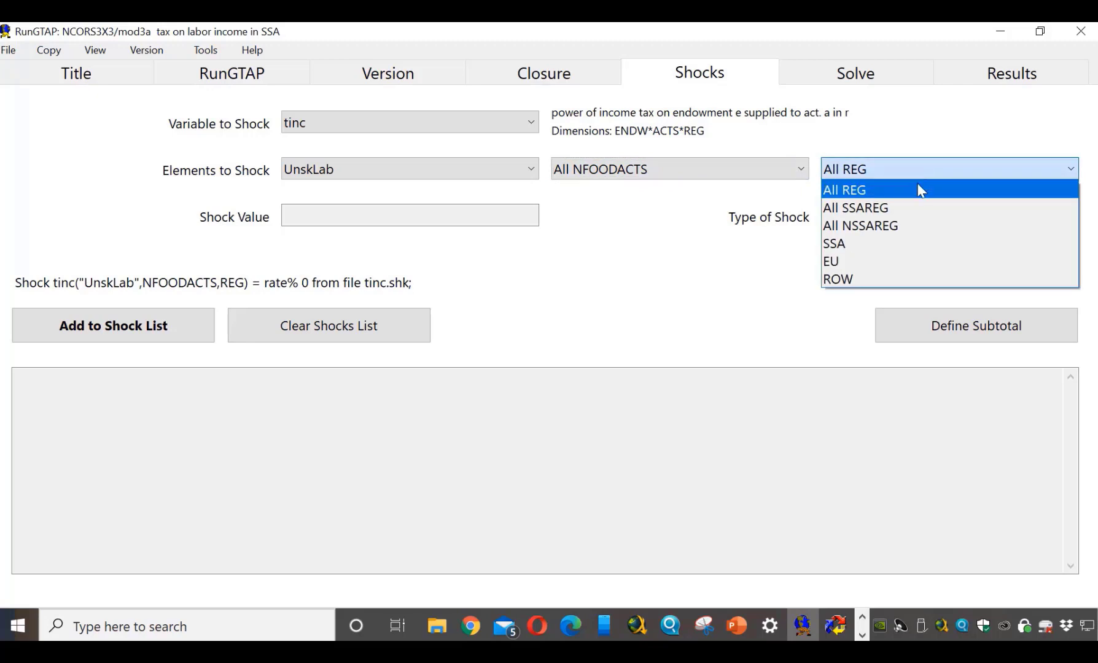
{"action": "left_click", "coordinate": [913, 243]}
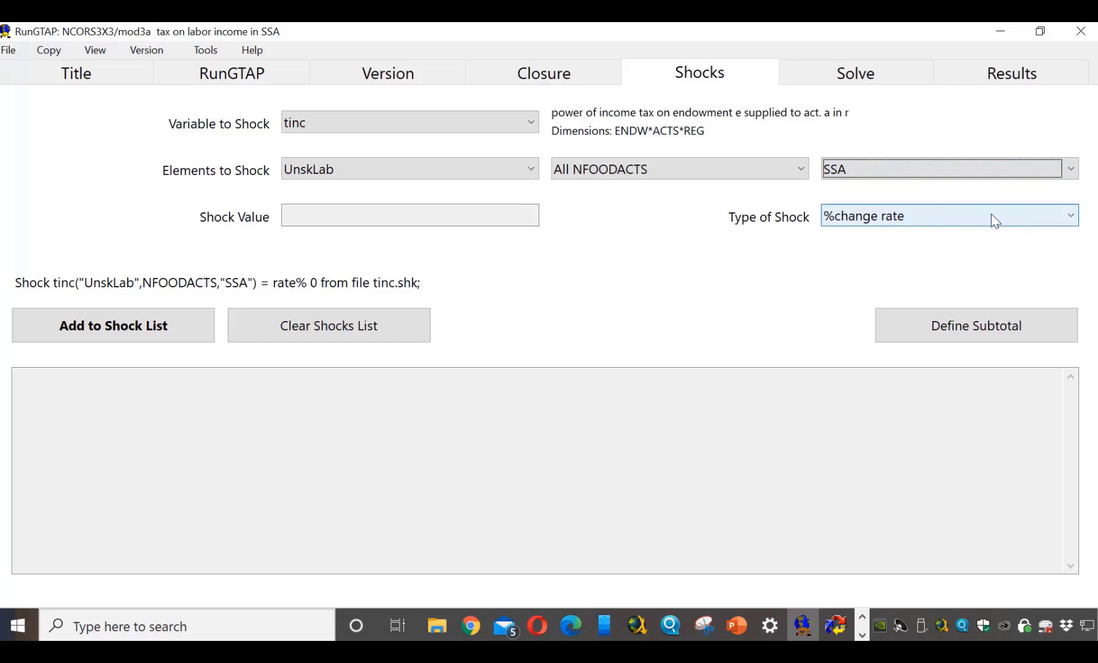
Step: Make the unskilled labor shock a %target rate of 2 and add it to the shock list
{"action": "left_click", "coordinate": [1070, 216]}
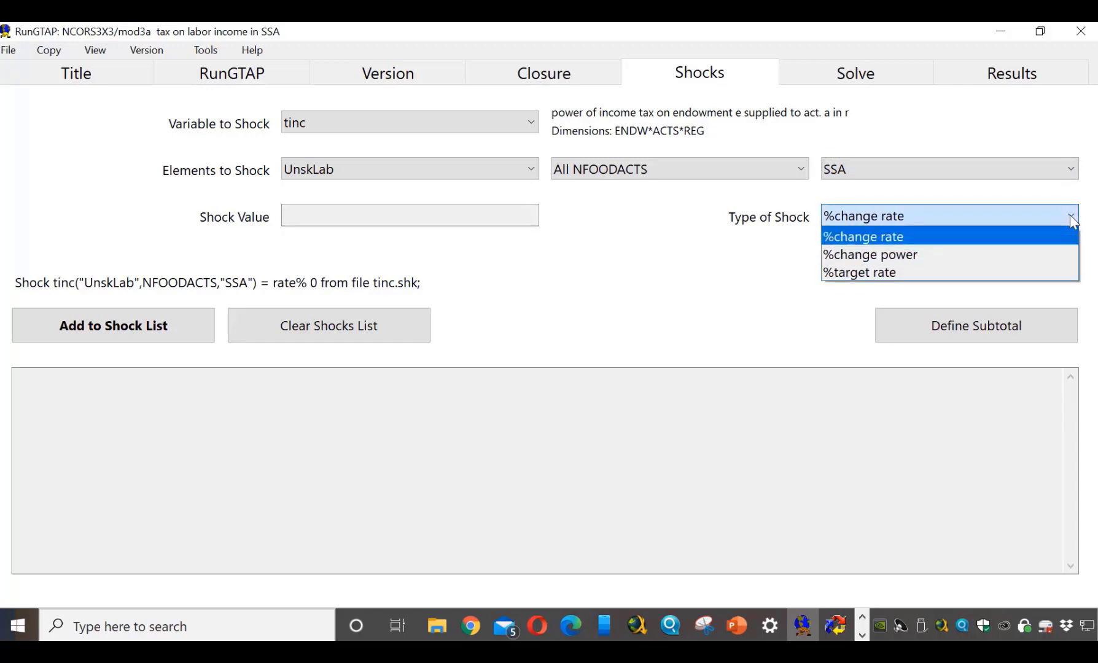
{"action": "left_click", "coordinate": [1004, 273]}
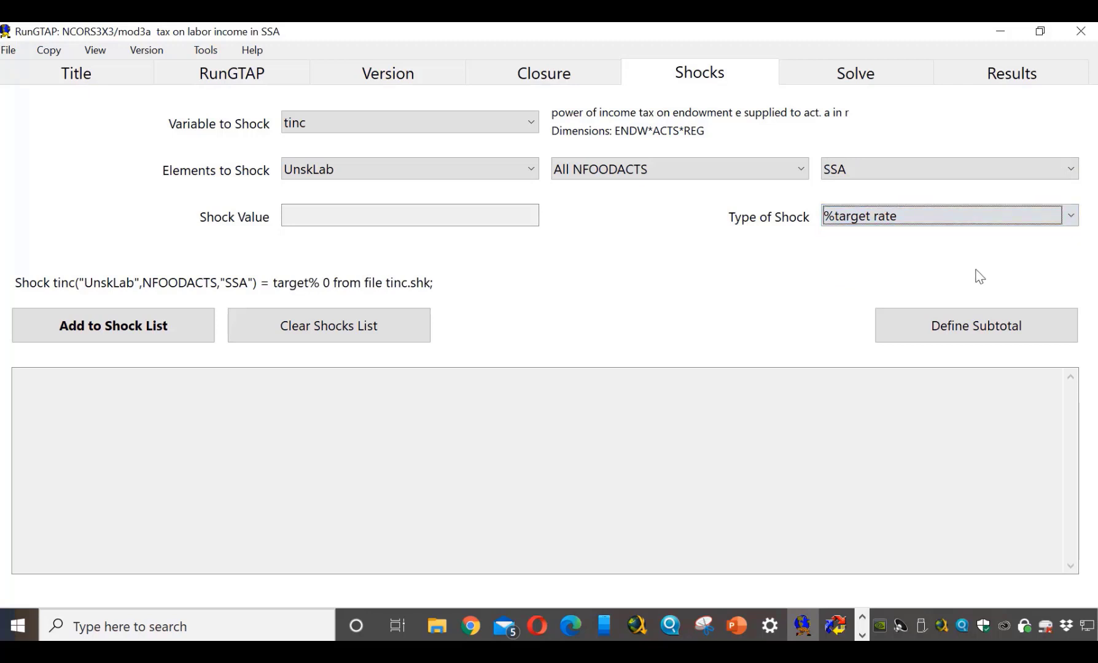
{"action": "left_click", "coordinate": [371, 210]}
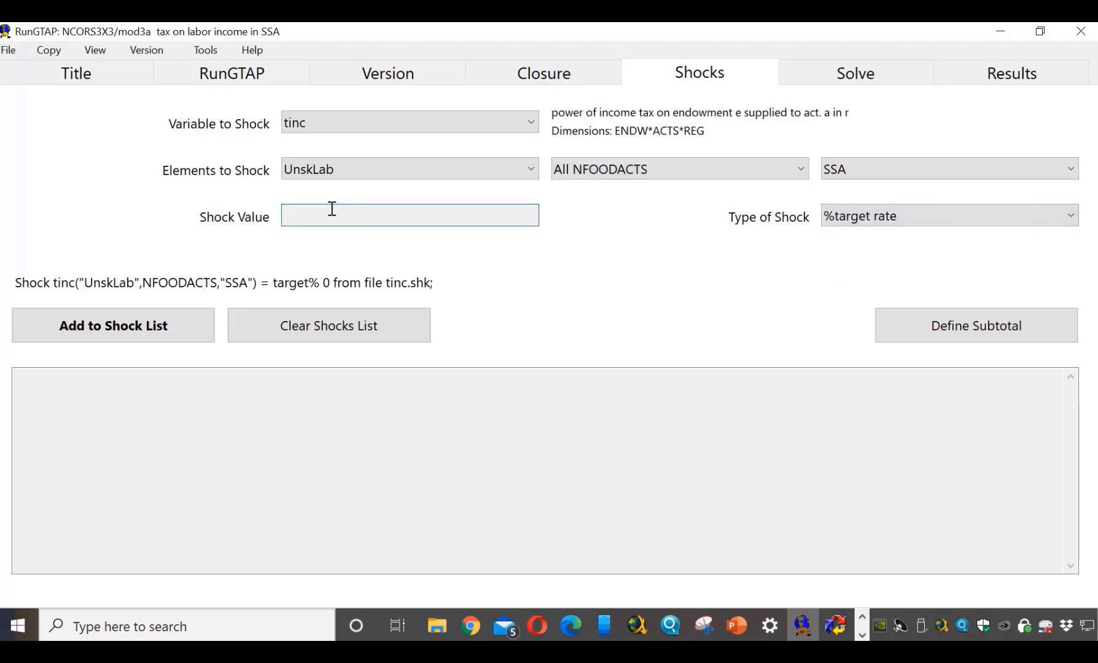
{"action": "type", "text": "2"}
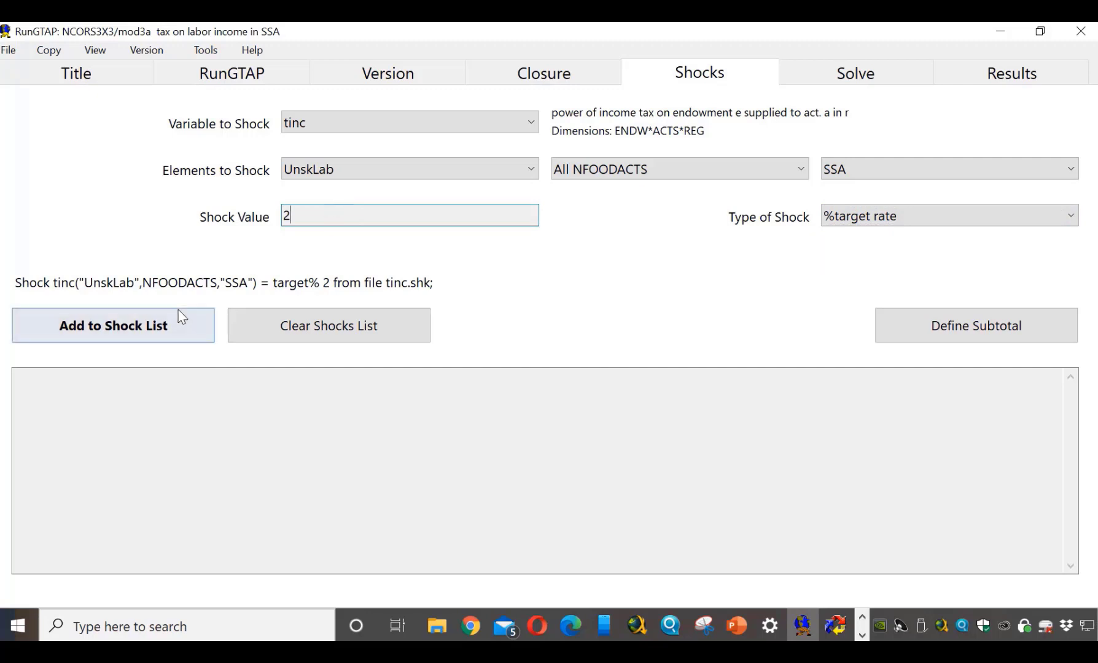
{"action": "left_click", "coordinate": [154, 332]}
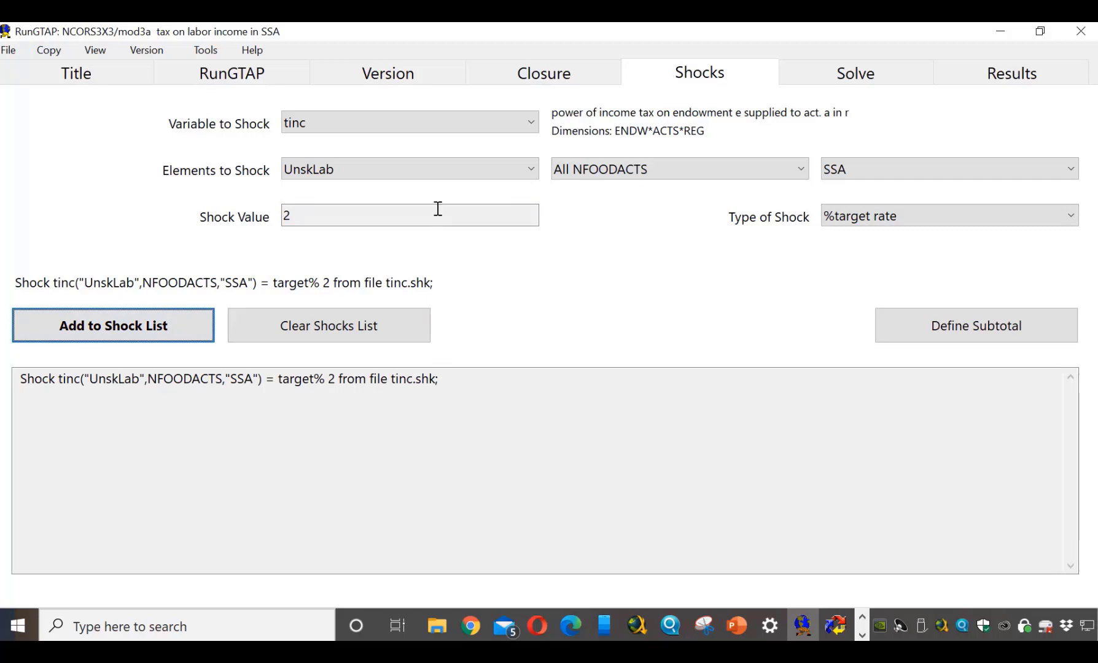
Step: Add the same tinc shock for the SkLab endowment to the shock list
{"action": "left_click", "coordinate": [530, 172]}
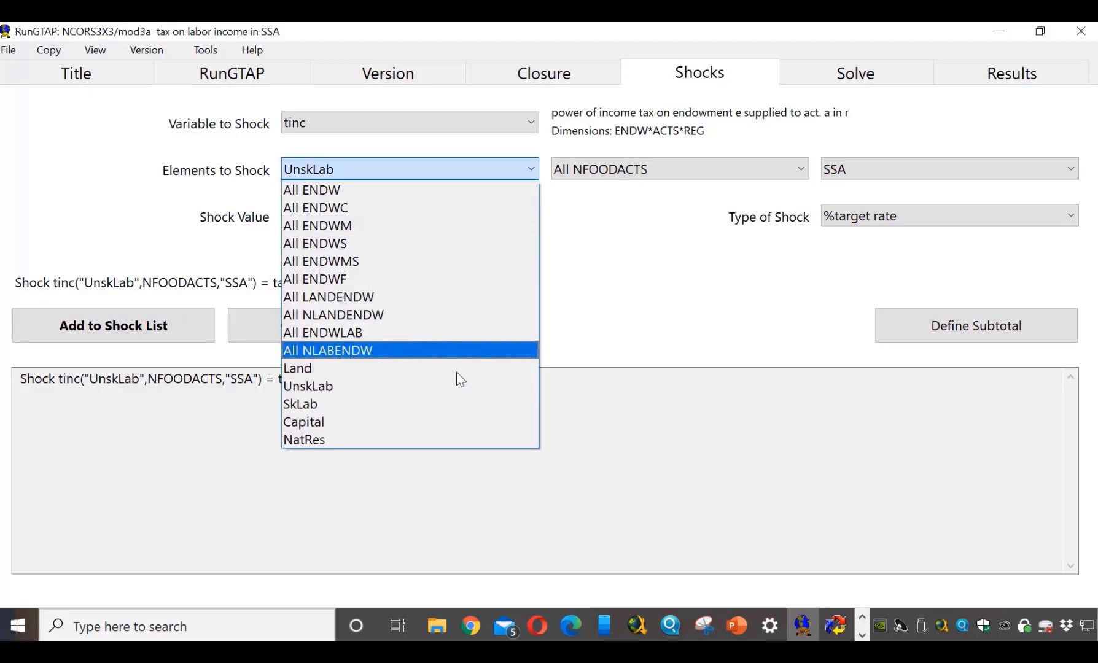
{"action": "left_click", "coordinate": [451, 406]}
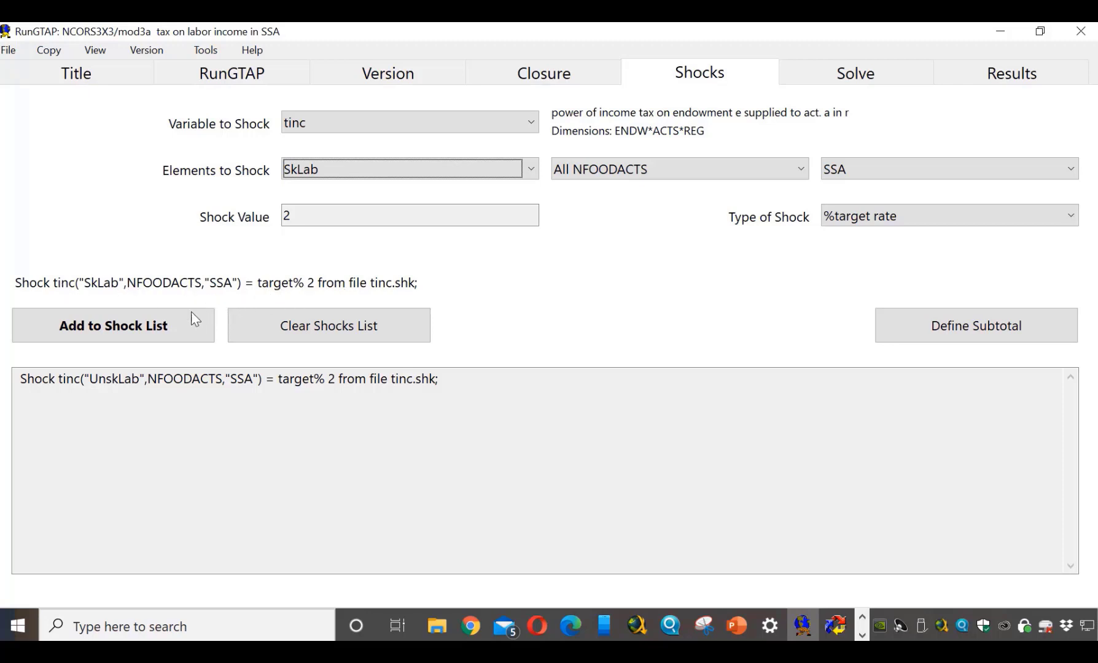
{"action": "left_click", "coordinate": [153, 332]}
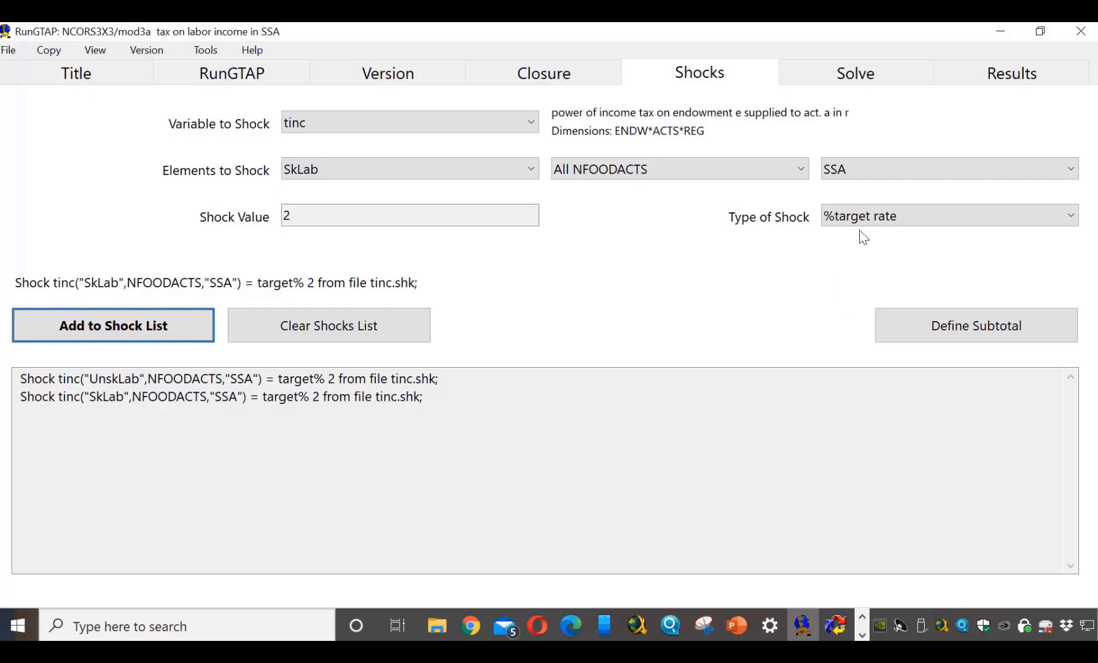
Step: Start solving the model and save the experiment details under the file name testtax1
{"action": "left_click", "coordinate": [832, 75]}
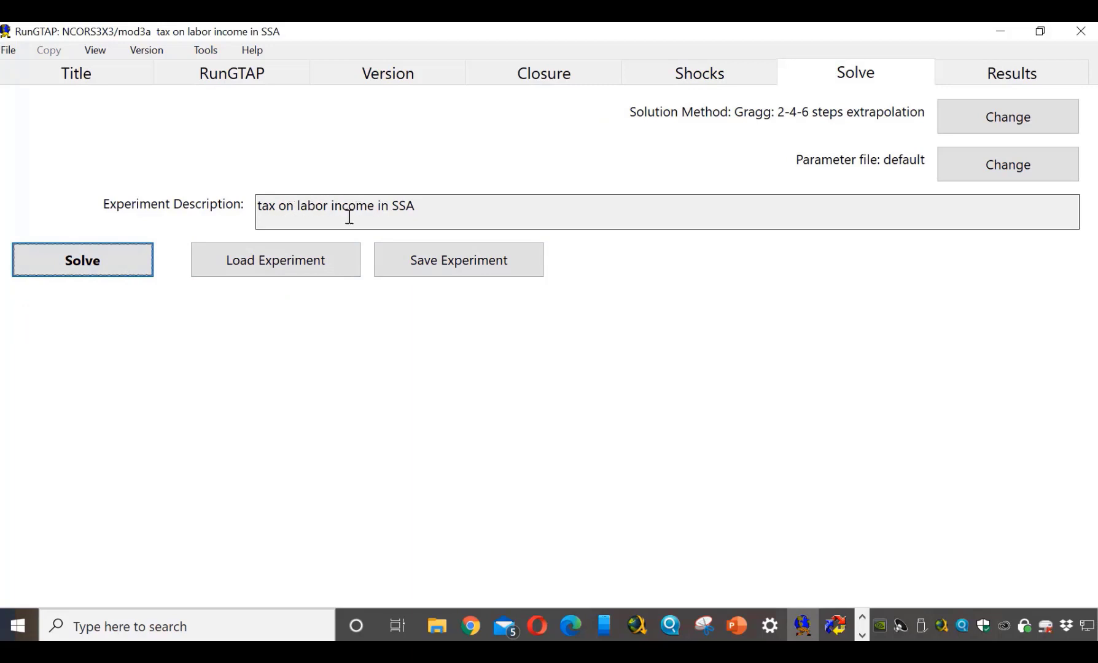
{"action": "left_click", "coordinate": [137, 266]}
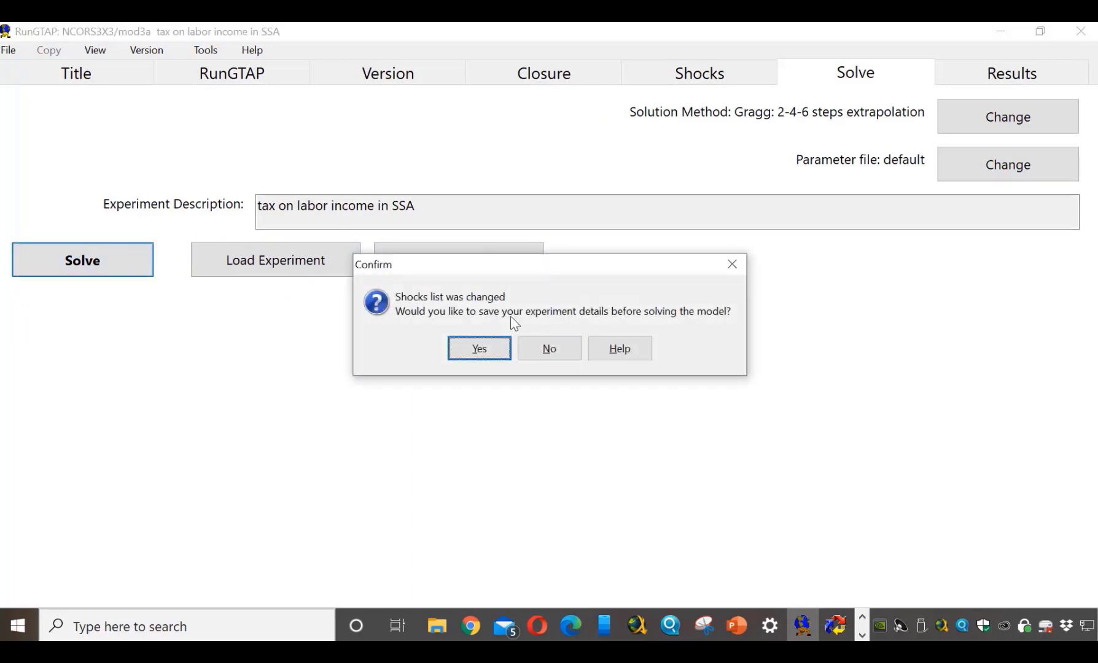
{"action": "left_click", "coordinate": [480, 348]}
{"action": "left_click_drag", "start_coordinate": [276, 224], "coordinate": [227, 220]}
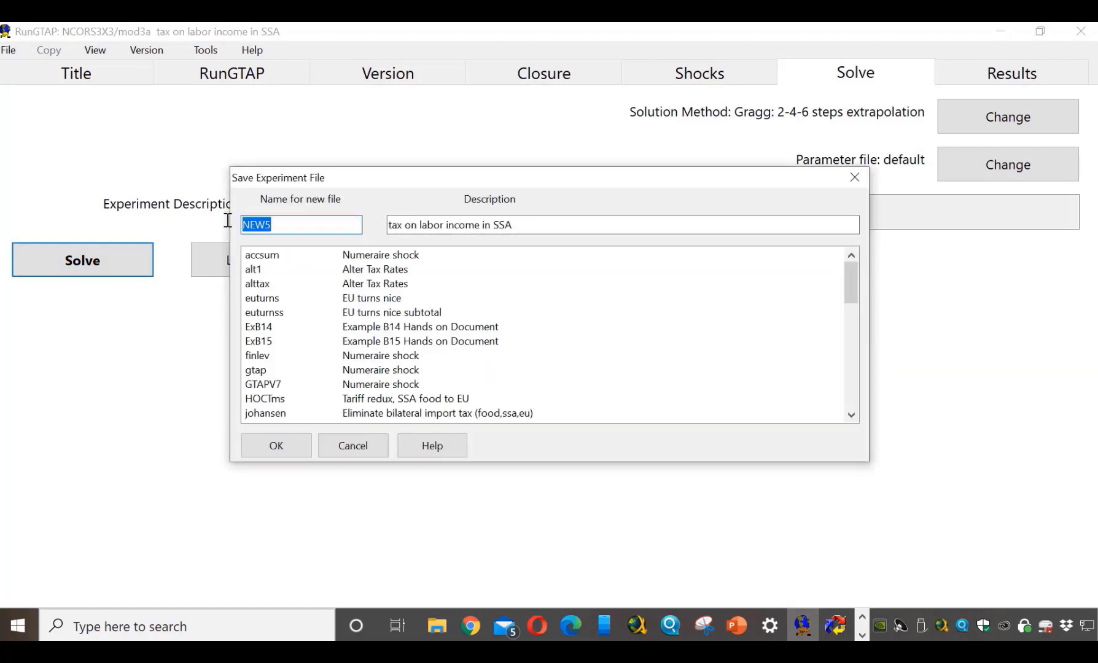
{"action": "type", "text": "test"}
{"action": "type", "text": "tax1"}
{"action": "left_click", "coordinate": [280, 447]}
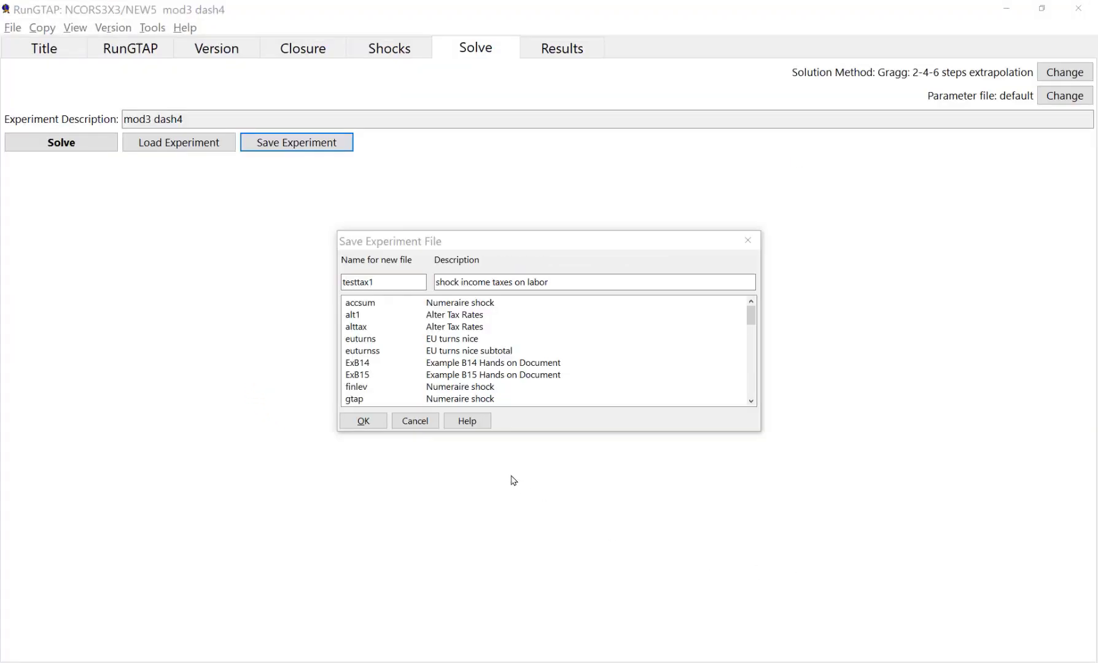
Step: Save the experiment as testtax1 with the description "shock income taxes on labor", solve it and dismiss the accuracy summary
{"action": "left_click", "coordinate": [369, 422]}
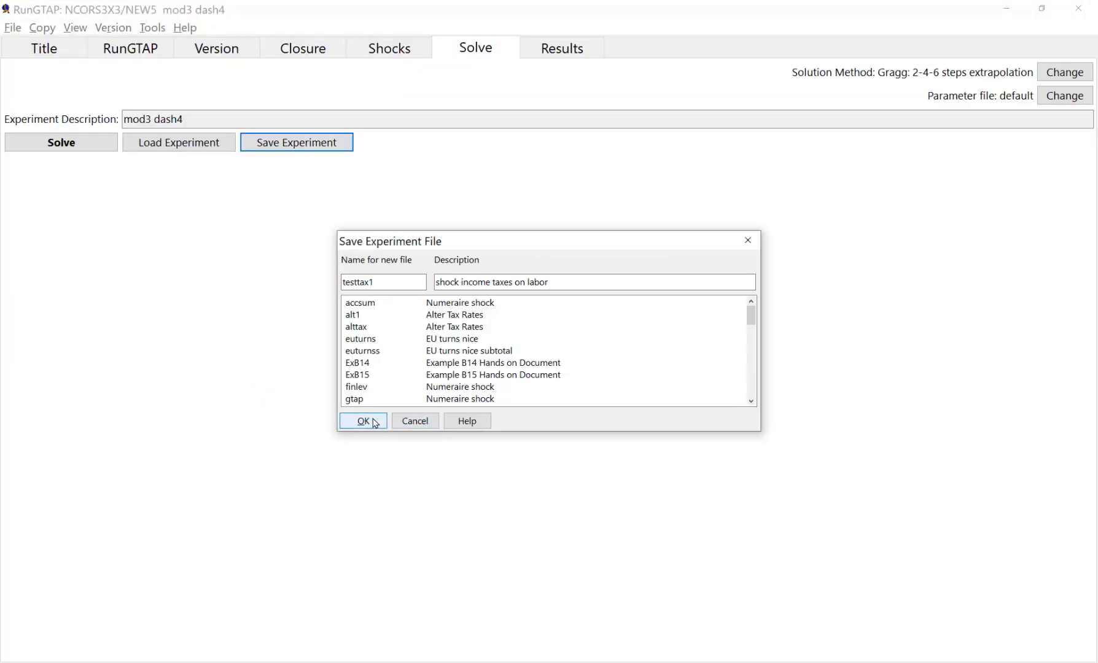
{"action": "left_click", "coordinate": [93, 145]}
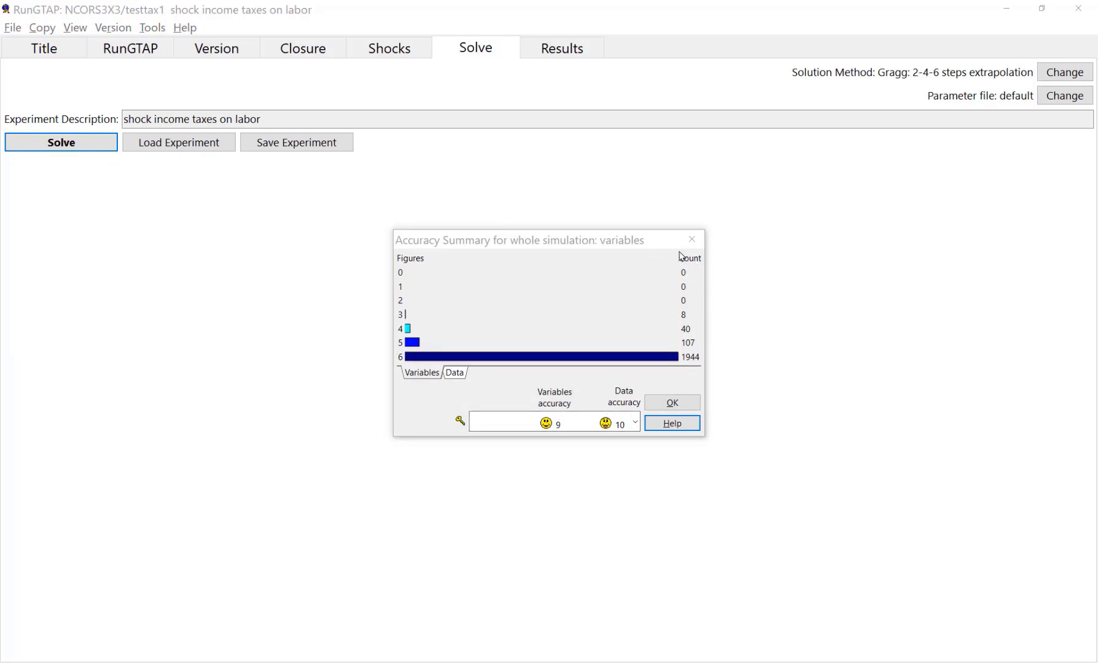
{"action": "left_click", "coordinate": [678, 403]}
{"action": "left_click", "coordinate": [567, 372]}
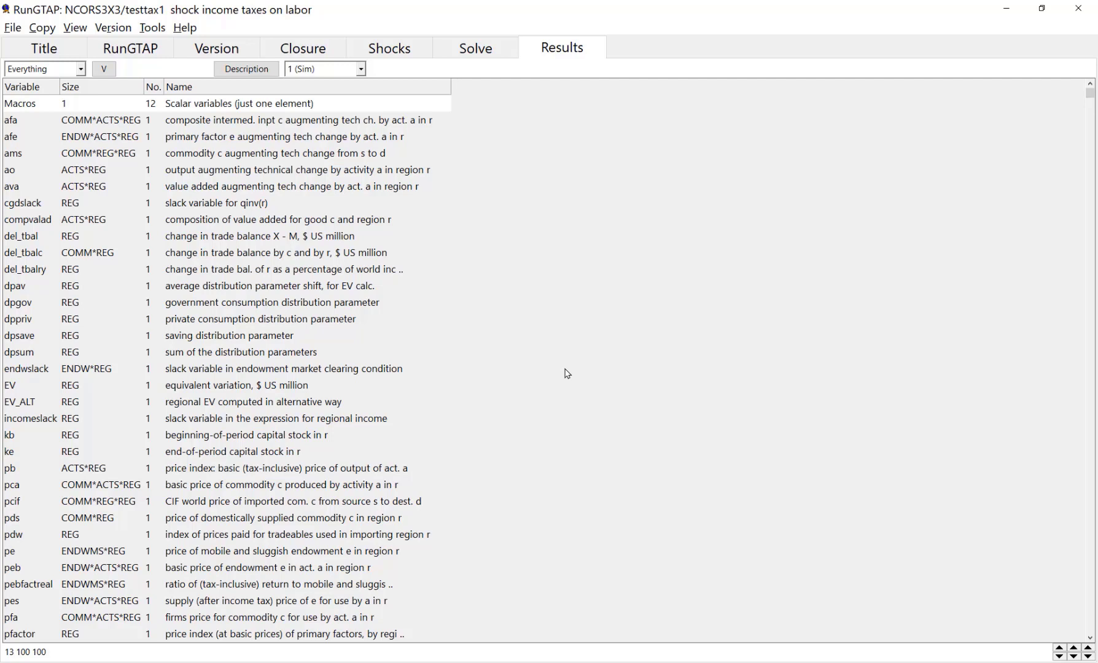
Step: Review the shock list of the solved experiment and view the equivalent variation (EV) results by region
{"action": "left_click", "coordinate": [407, 44]}
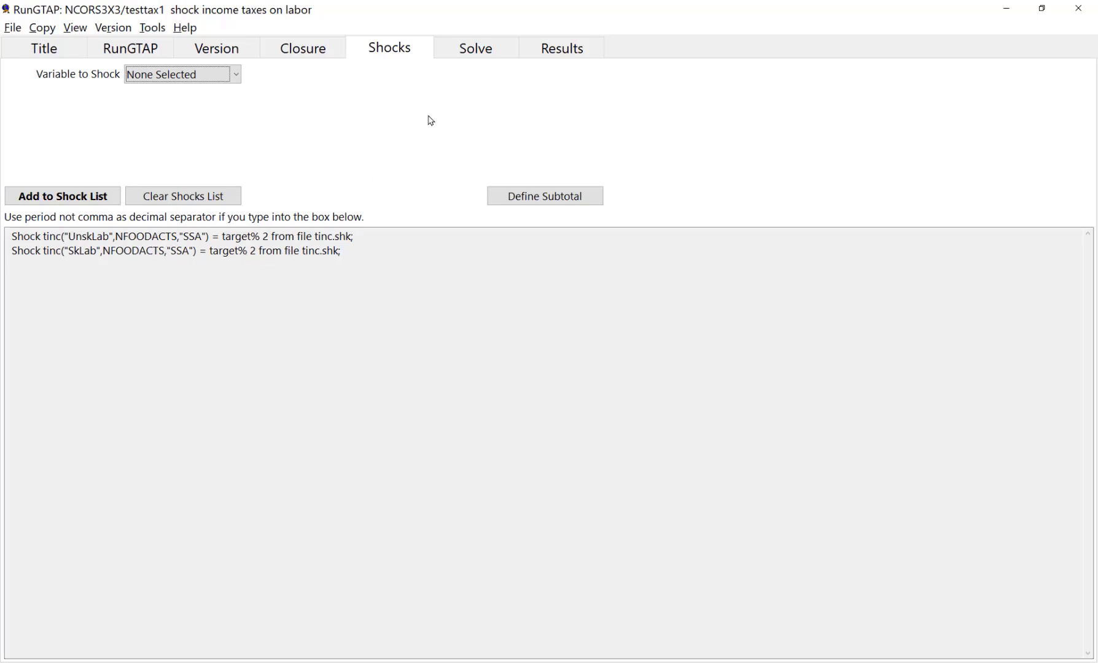
{"action": "left_click", "coordinate": [467, 54]}
{"action": "left_click", "coordinate": [541, 49]}
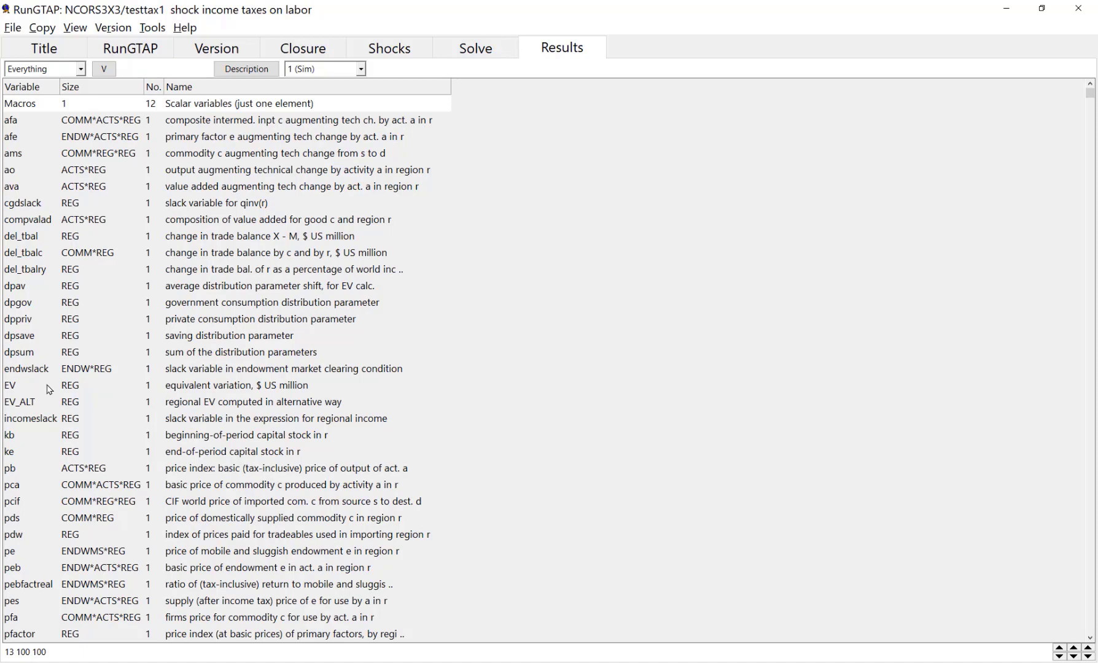
{"action": "double_click", "coordinate": [49, 390]}
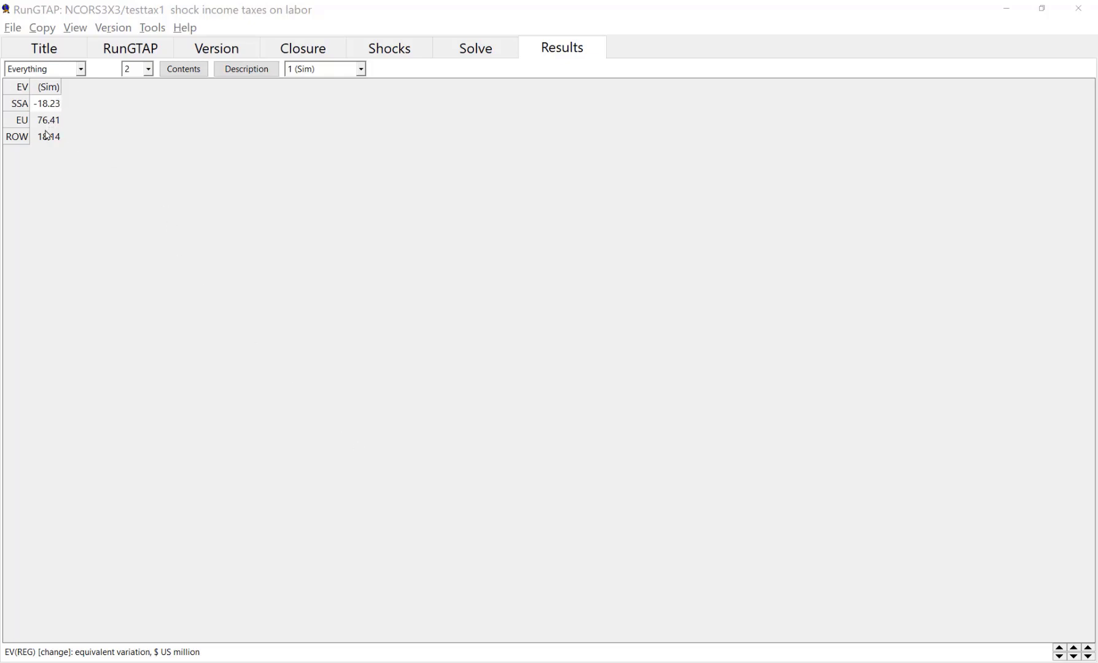
Step: Go back to the shock list and open the version's CMFSTART file for editing in a maximized TABmate window
{"action": "left_click", "coordinate": [379, 49]}
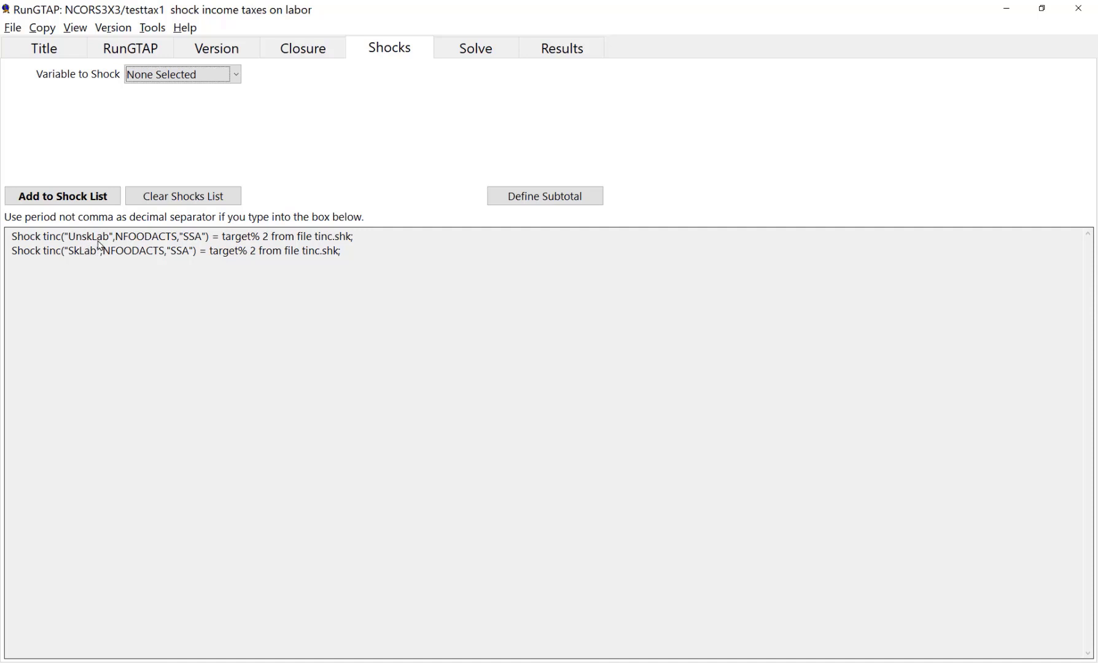
{"action": "left_click", "coordinate": [76, 32]}
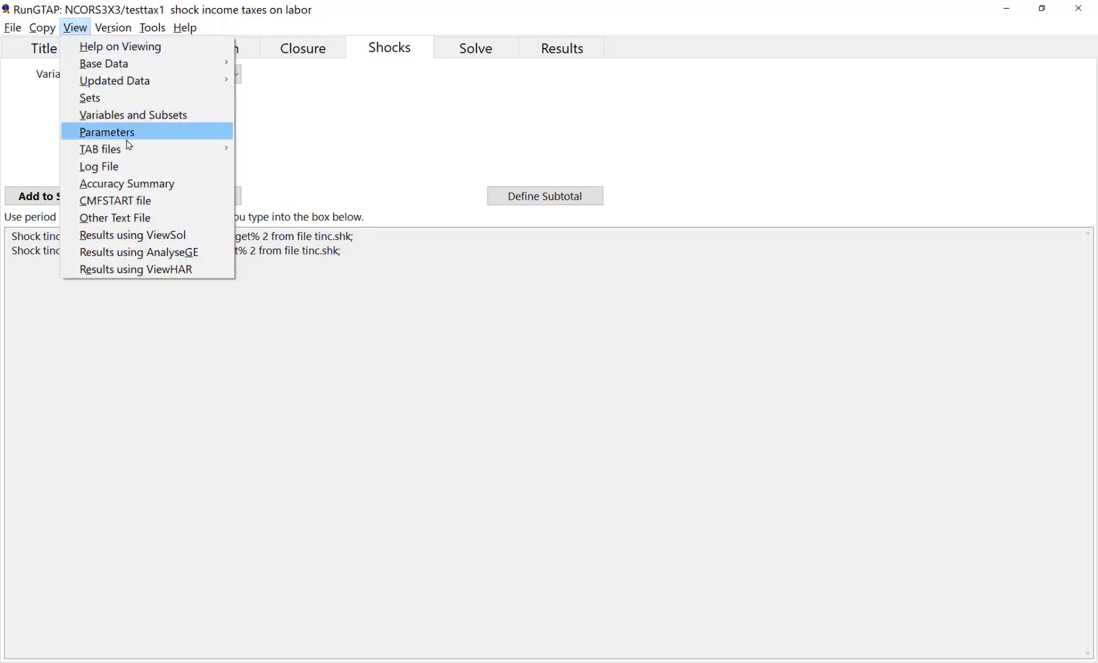
{"action": "left_click", "coordinate": [134, 205]}
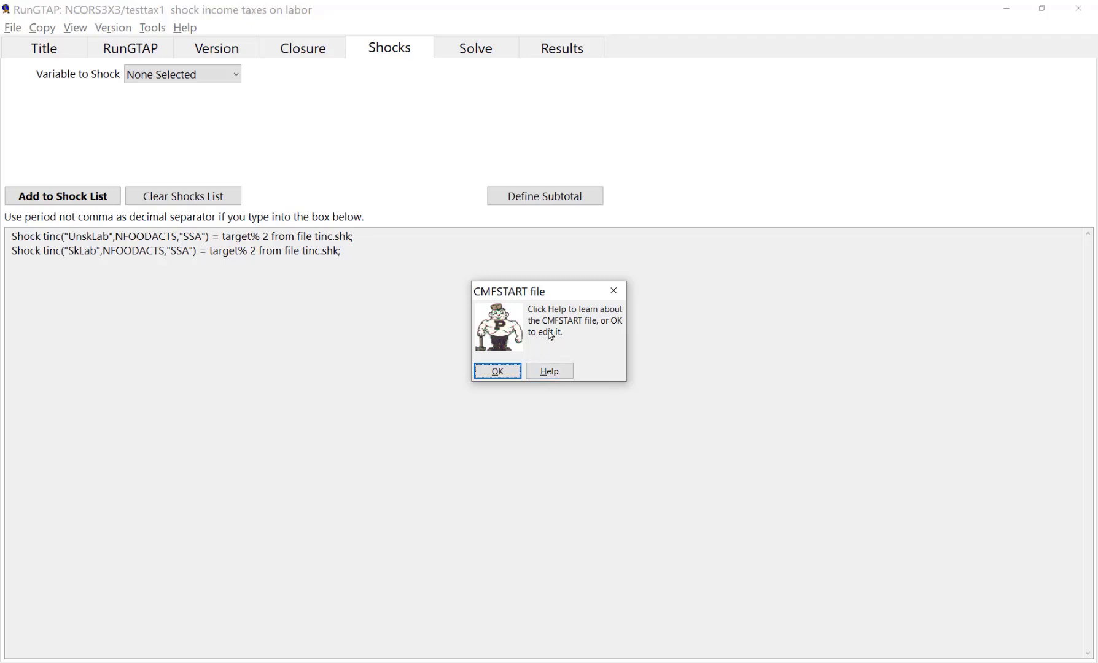
{"action": "left_click", "coordinate": [498, 371]}
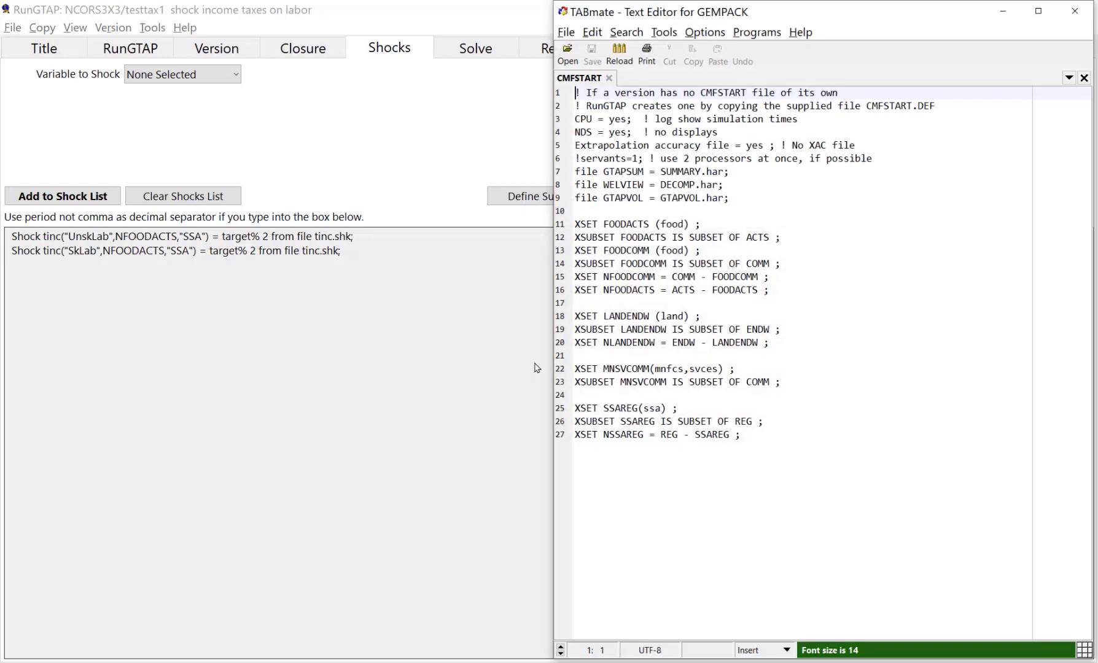
{"action": "left_click", "coordinate": [1085, 650]}
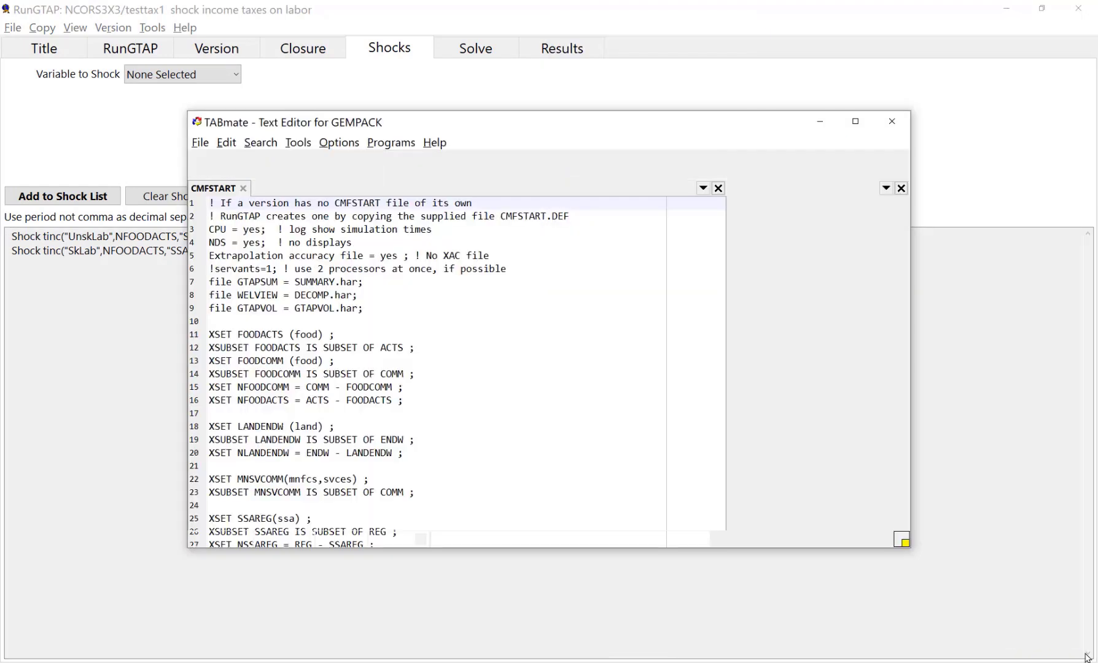
{"action": "left_click", "coordinate": [856, 121]}
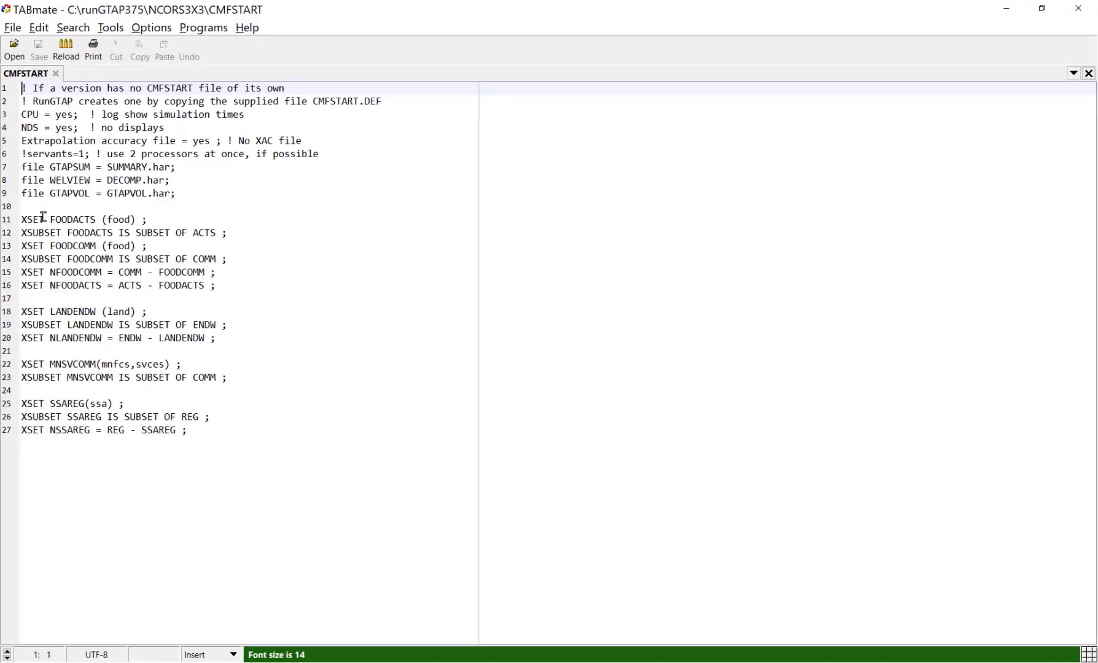
Step: Examine how CMFSTART defines the FOODACTS, FOODCOMM, NFOODCOMM and NFOODACTS sets and the LANDENDW and NLANDENDW sets
{"action": "left_click_drag", "start_coordinate": [155, 215], "coordinate": [13, 219]}
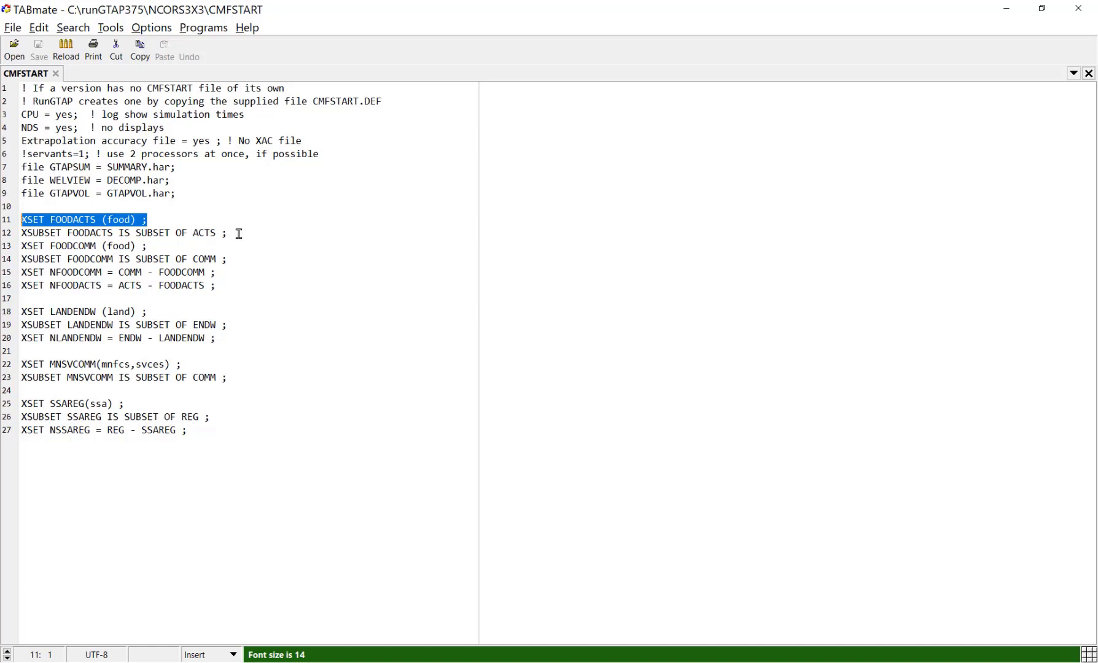
{"action": "left_click_drag", "start_coordinate": [241, 236], "coordinate": [11, 230]}
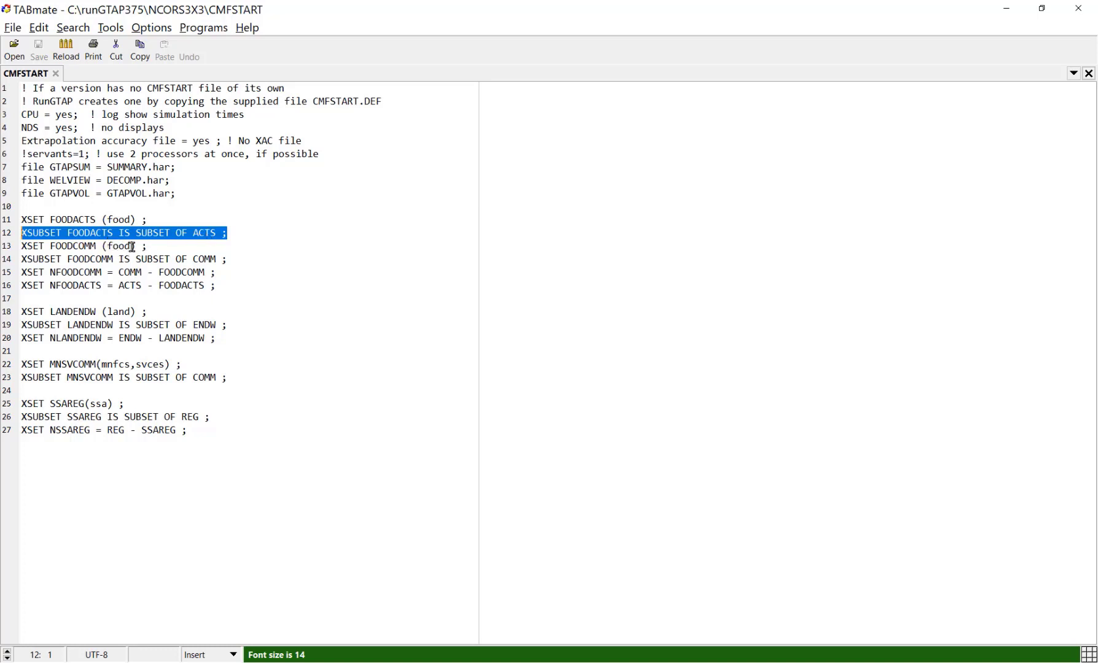
{"action": "left_click_drag", "start_coordinate": [130, 246], "coordinate": [108, 246]}
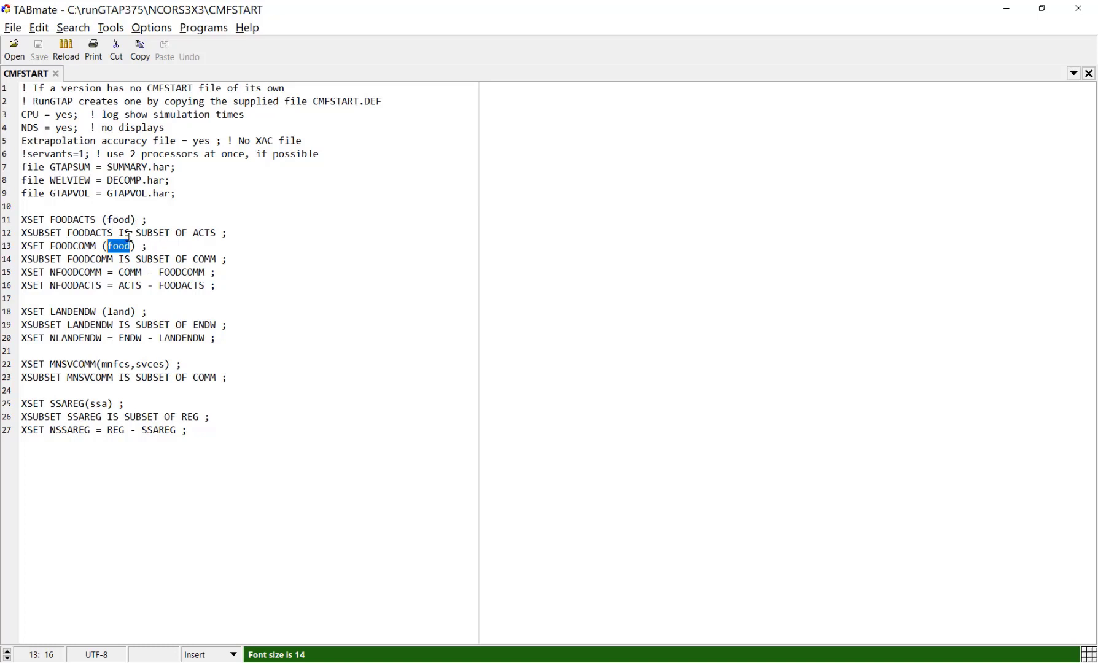
{"action": "left_click", "coordinate": [234, 261]}
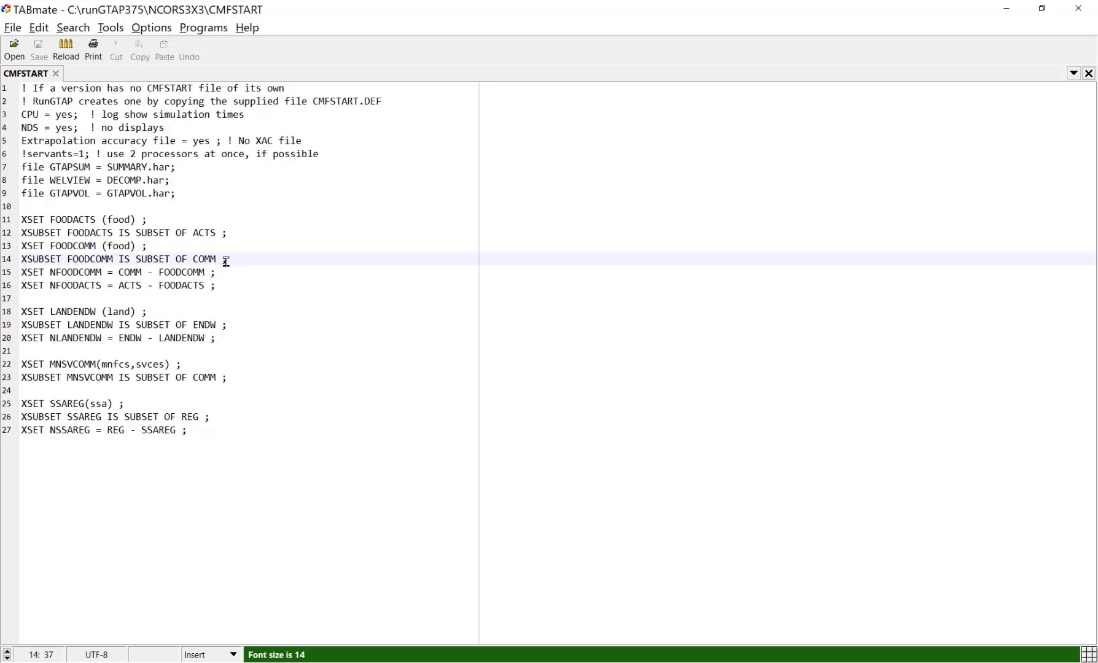
{"action": "left_click_drag", "start_coordinate": [227, 261], "coordinate": [22, 223]}
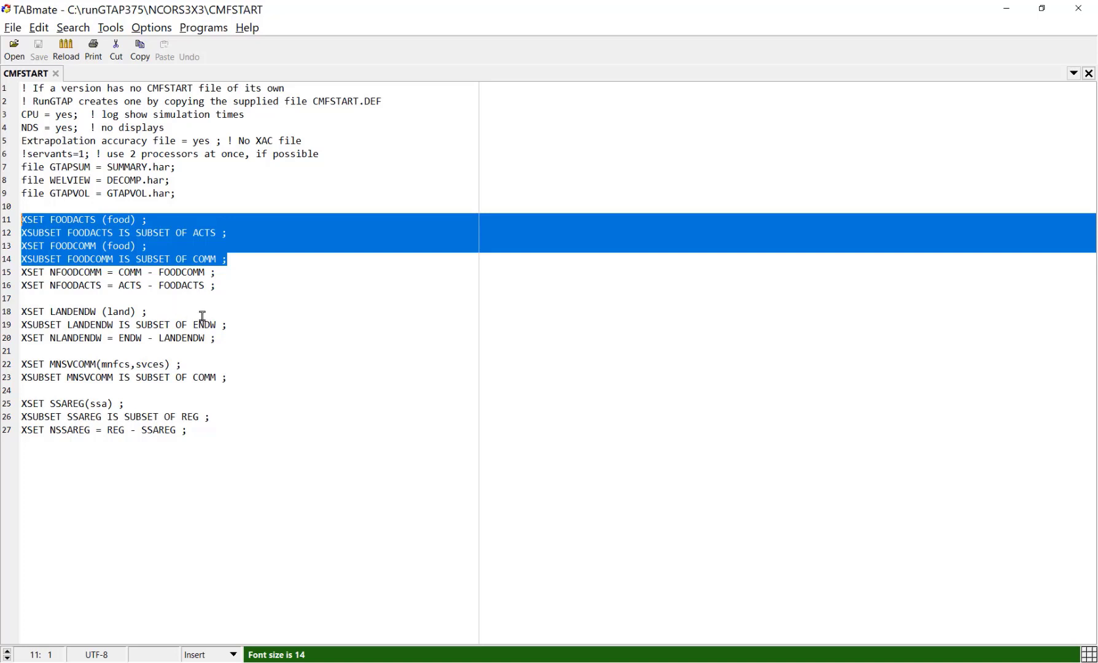
{"action": "left_click", "coordinate": [216, 286]}
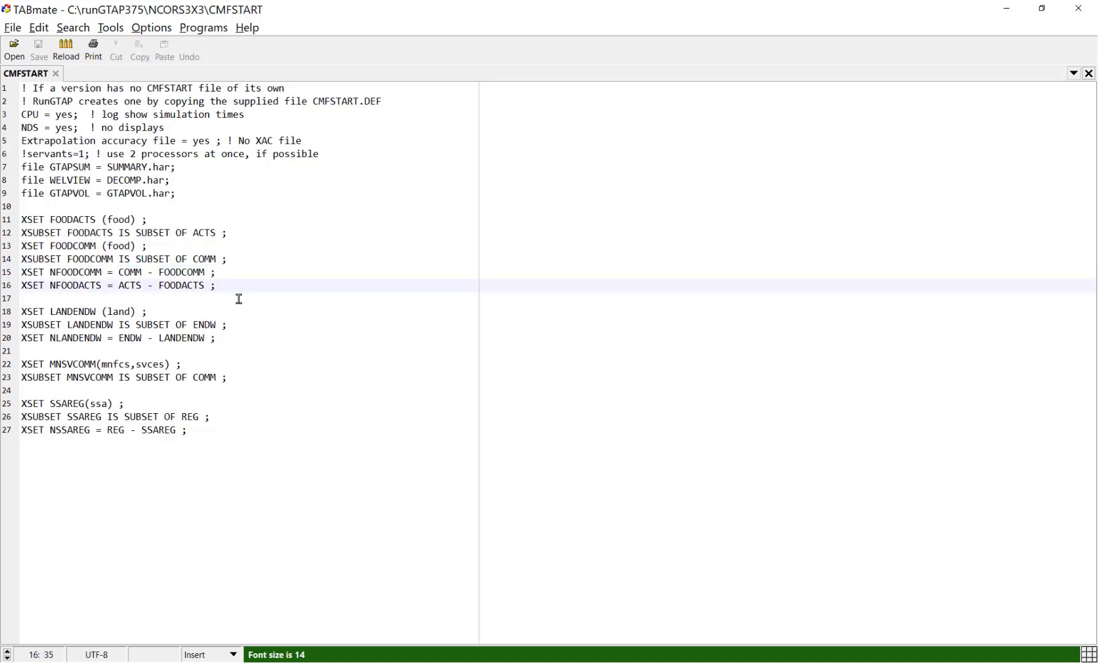
{"action": "left_click_drag", "start_coordinate": [215, 286], "coordinate": [21, 273]}
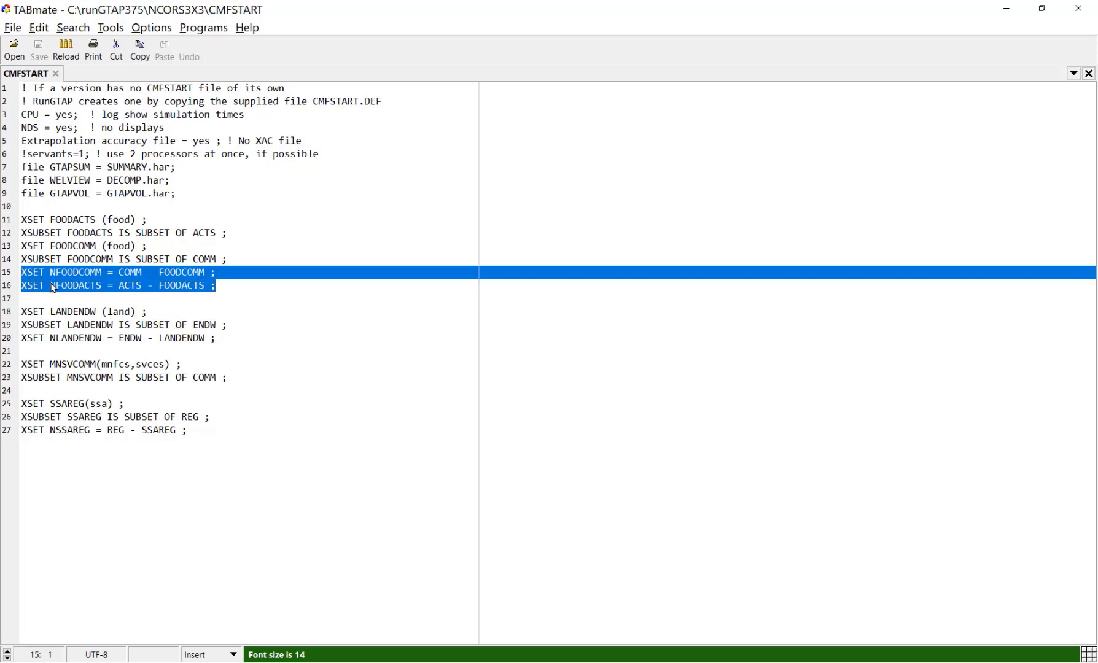
{"action": "left_click", "coordinate": [49, 286]}
{"action": "left_click_drag", "start_coordinate": [50, 286], "coordinate": [103, 286]}
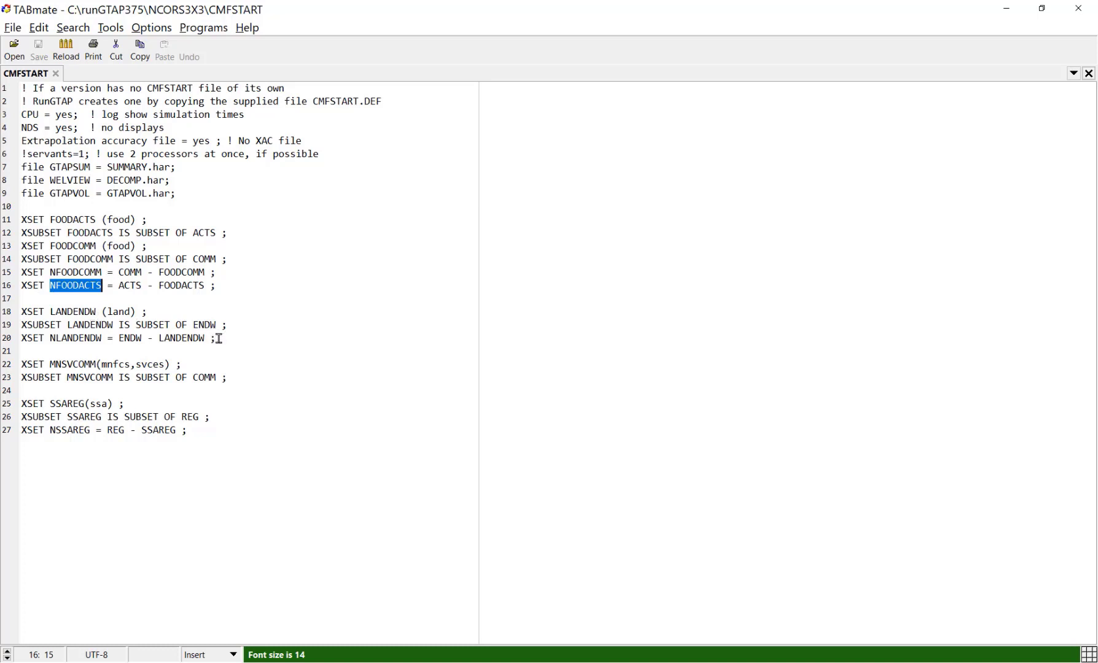
{"action": "left_click_drag", "start_coordinate": [218, 338], "coordinate": [22, 312]}
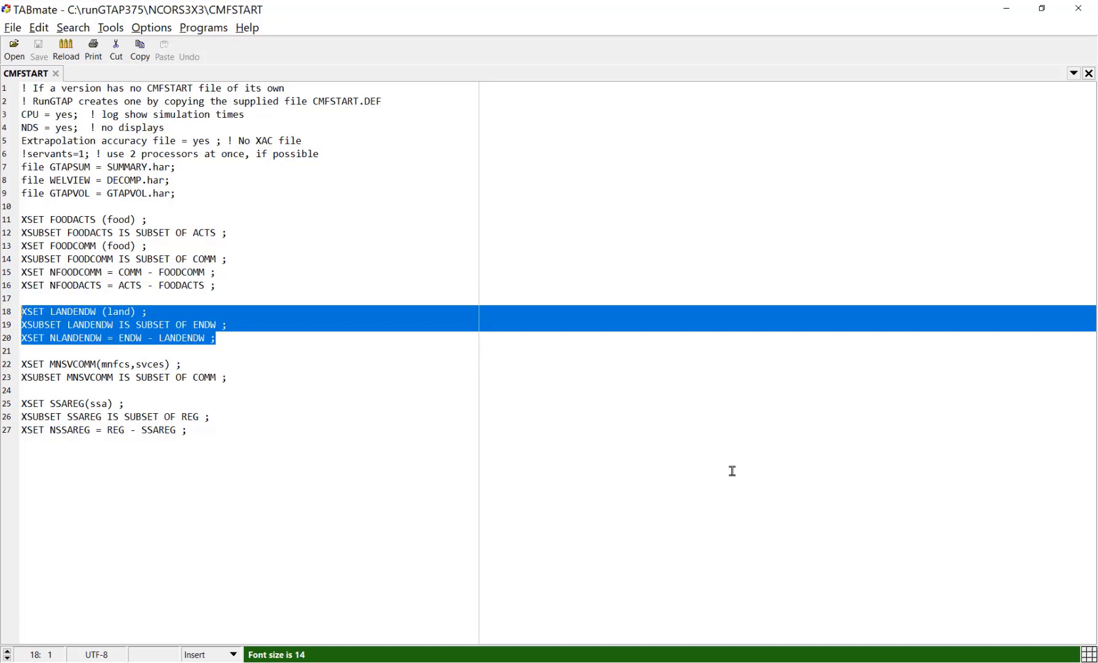
{"action": "left_click", "coordinate": [227, 337]}
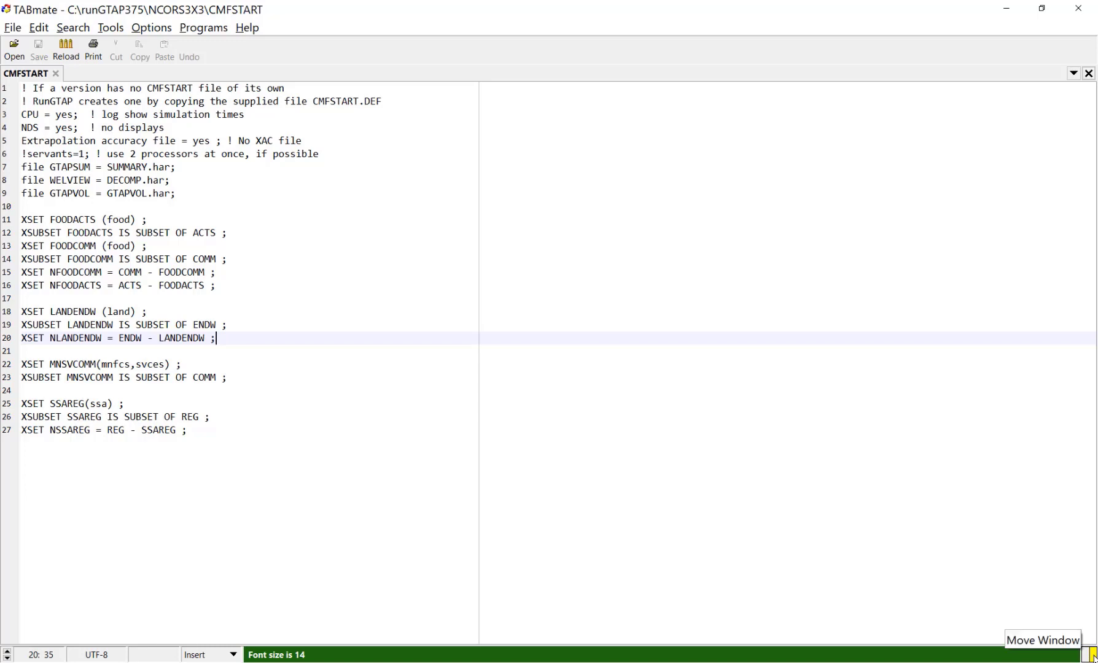
Step: Below the land sets, define LABENDW (UnskLab, SkLab) as a subset of ENDW and NLABENDW = ENDW - LABENDW, then save and close CMFSTART
{"action": "left_click", "coordinate": [1091, 655]}
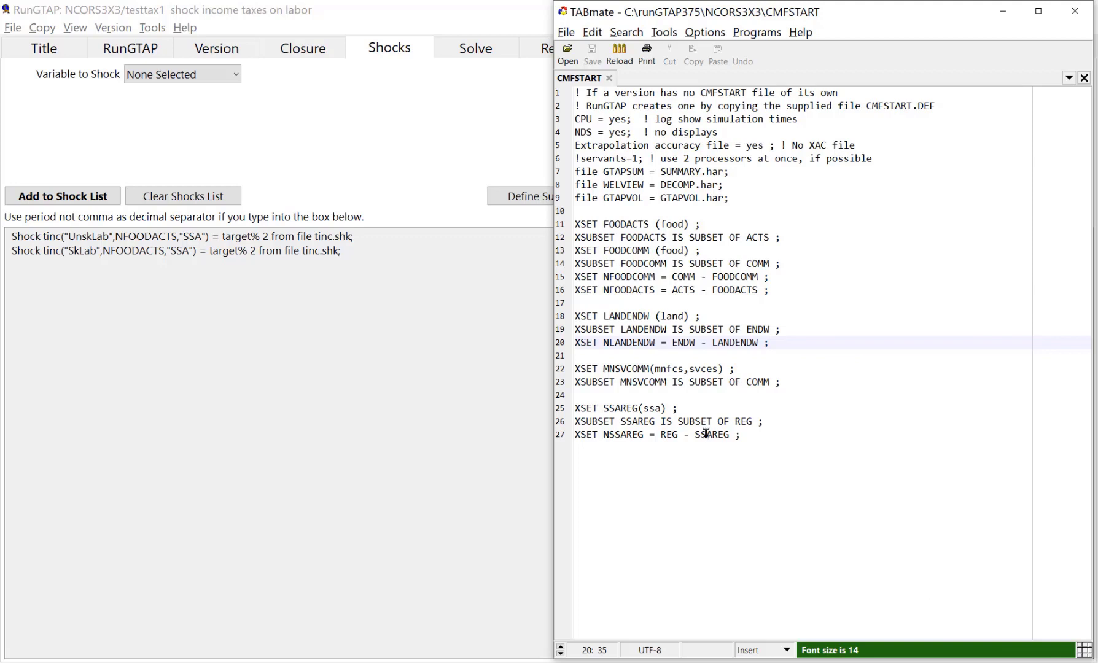
{"action": "left_click", "coordinate": [767, 358]}
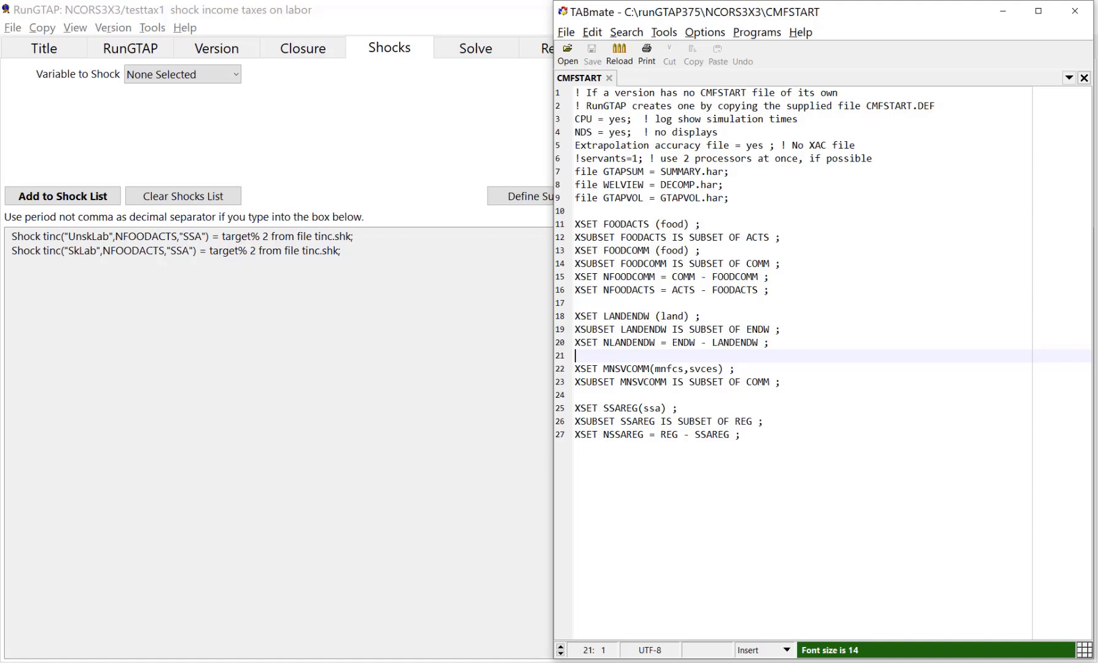
{"action": "type", "text": "XSET LABENDW (UnskLab, SkLab) ; XSUBSET LABENDW IS SUBSET OF ENDW ; XSET NLABENDW = ENDW - LABENDW ;"}
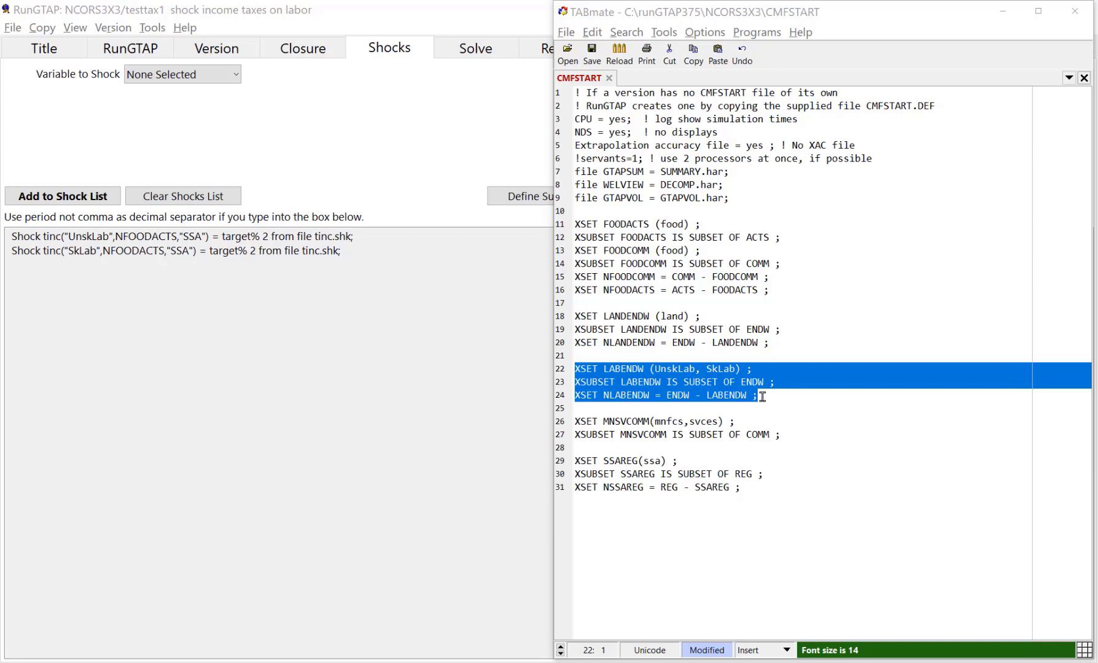
{"action": "left_click", "coordinate": [594, 57]}
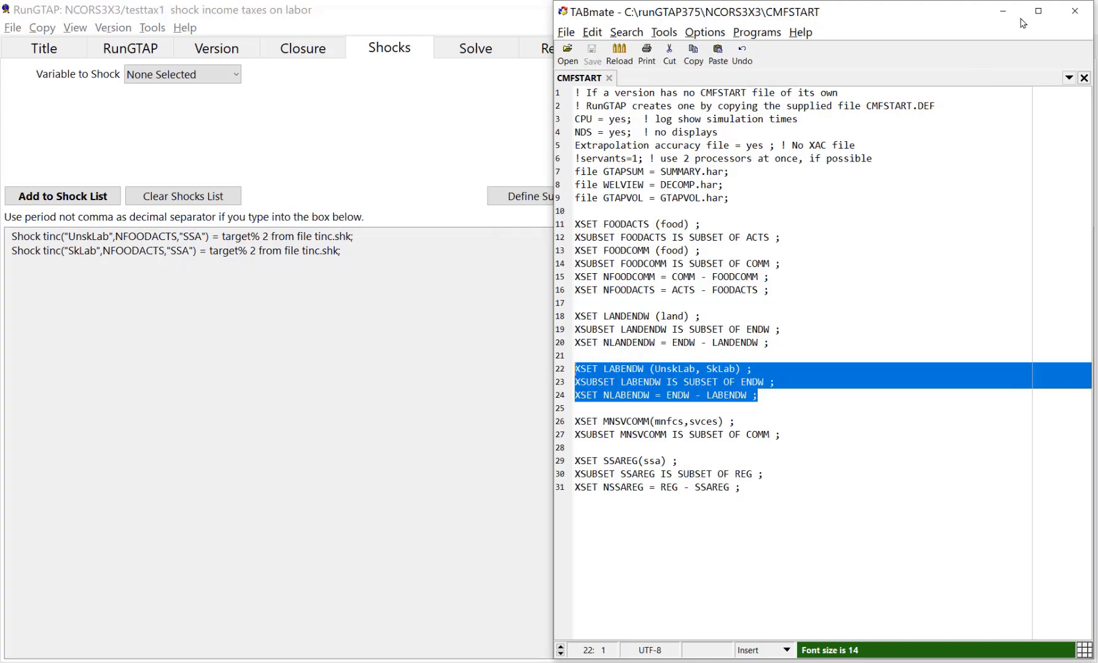
{"action": "left_click", "coordinate": [1069, 10]}
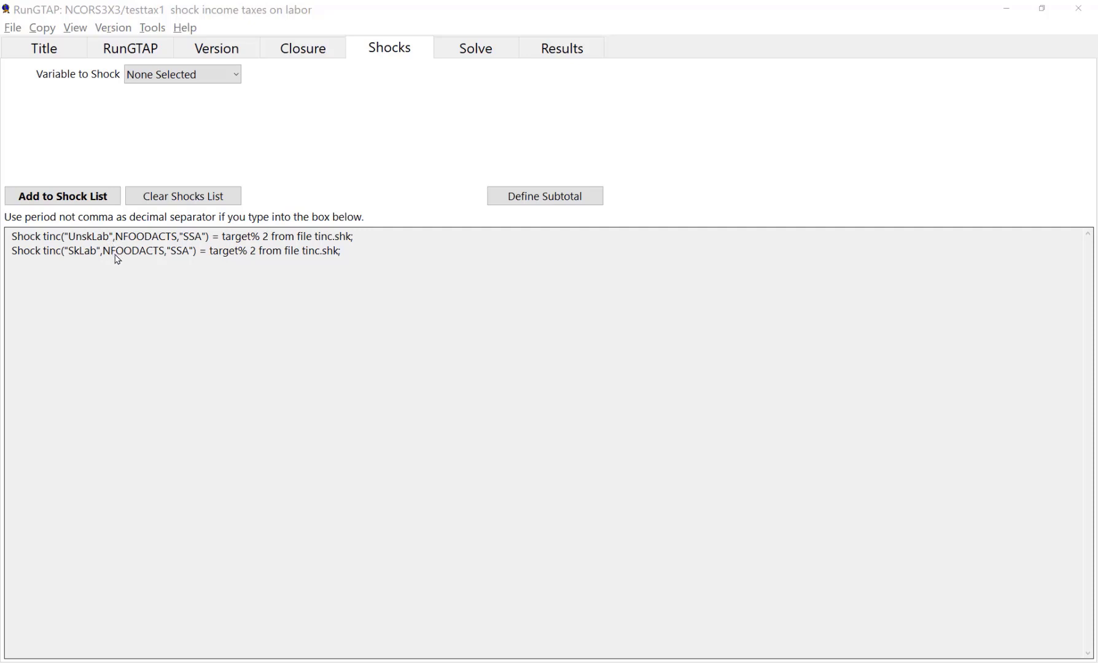
Step: Clear the shock list and select tinc as the variable to shock
{"action": "left_click", "coordinate": [109, 236]}
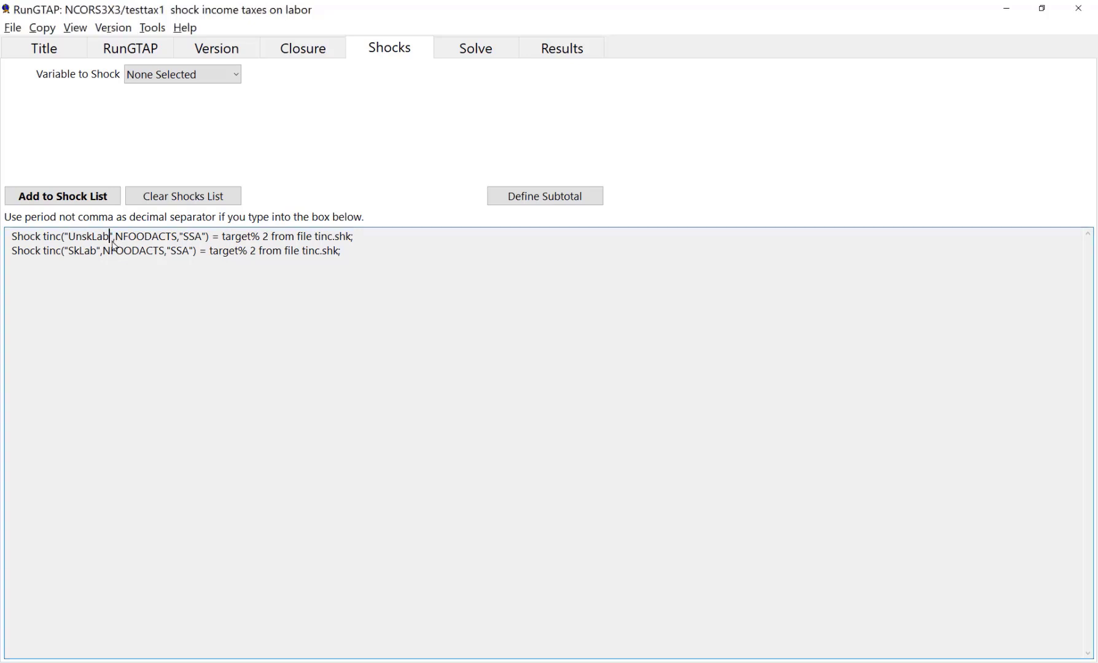
{"action": "left_click", "coordinate": [177, 200]}
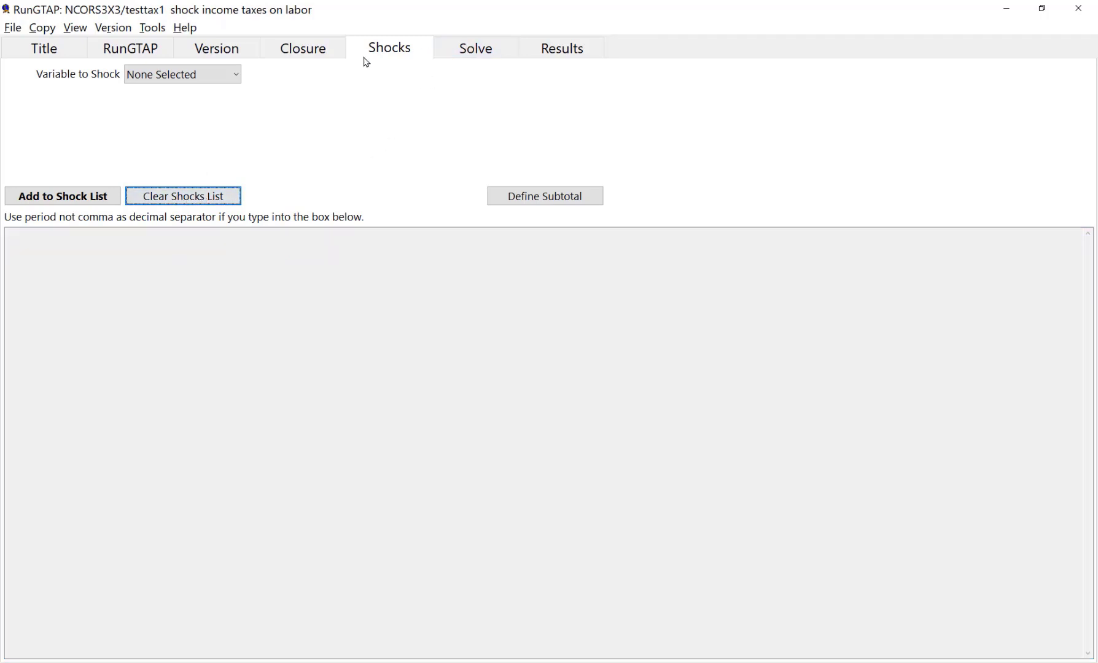
{"action": "left_click", "coordinate": [238, 76]}
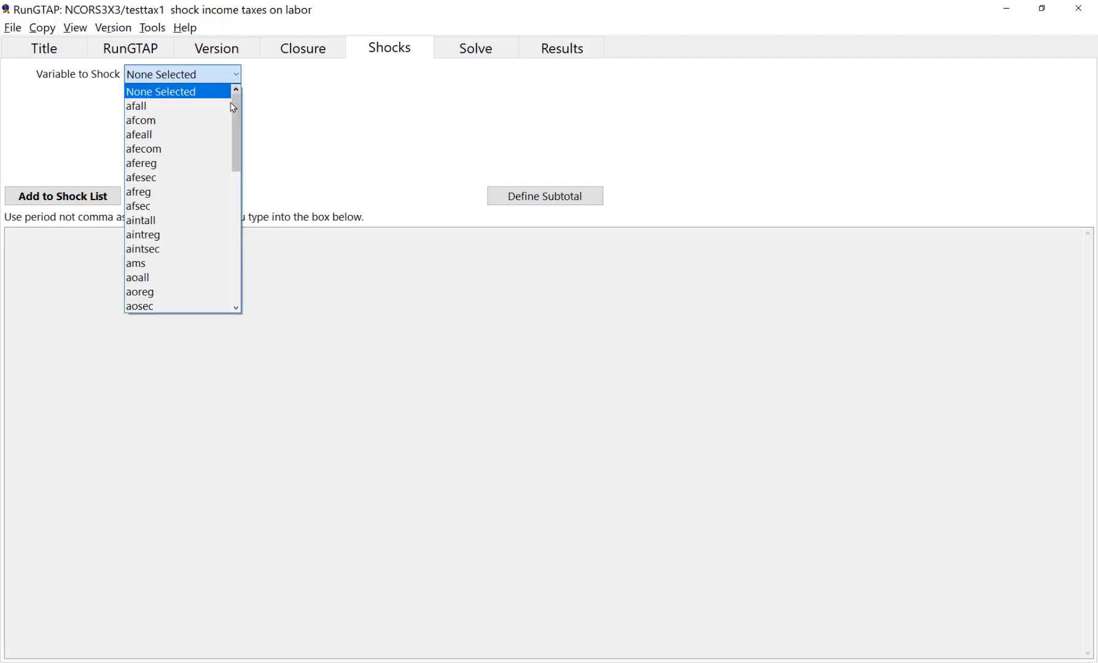
{"action": "left_click_drag", "start_coordinate": [236, 110], "coordinate": [240, 254]}
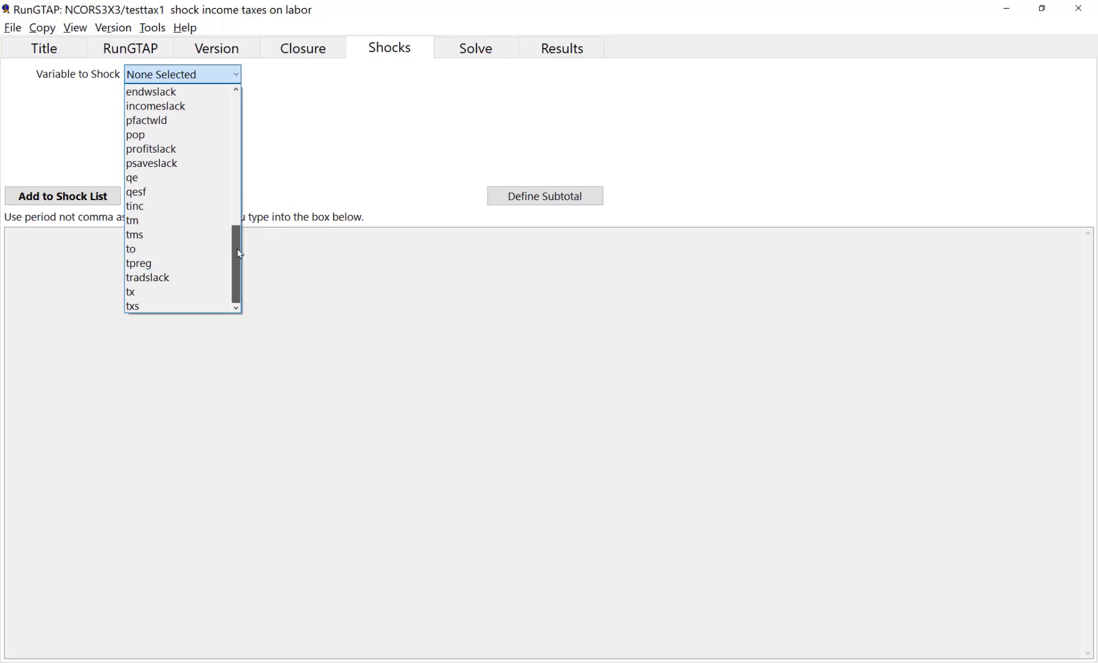
{"action": "left_click", "coordinate": [196, 206]}
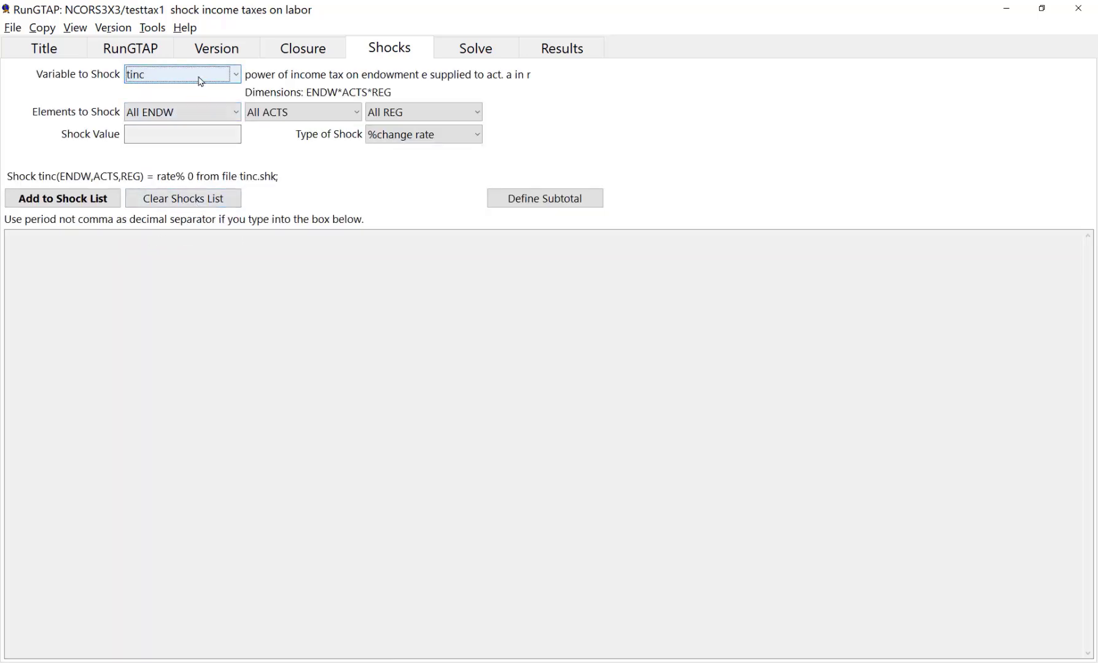
Step: Check the tinc endowment elements for the LABENDW set and open the closure
{"action": "left_click", "coordinate": [237, 113]}
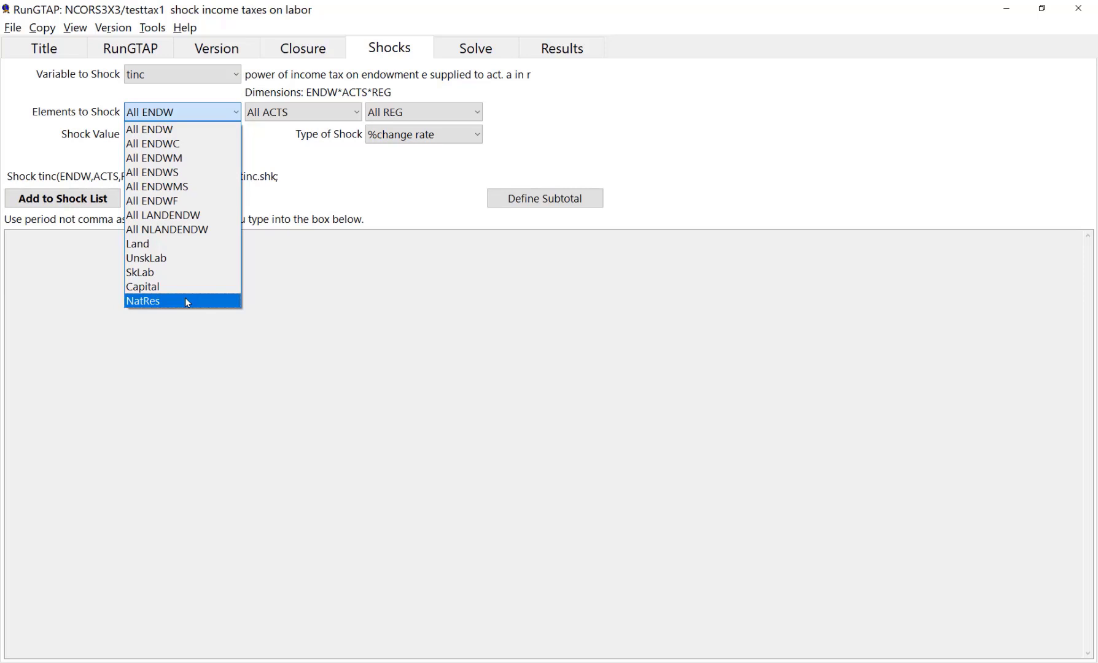
{"action": "left_click", "coordinate": [336, 195]}
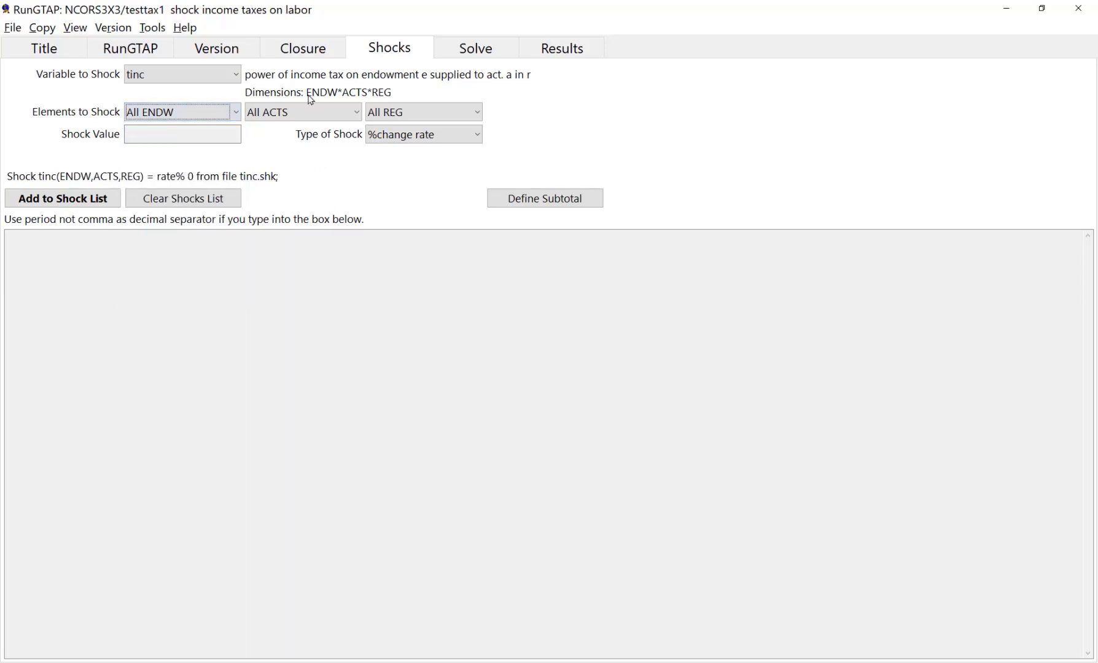
{"action": "left_click", "coordinate": [304, 48]}
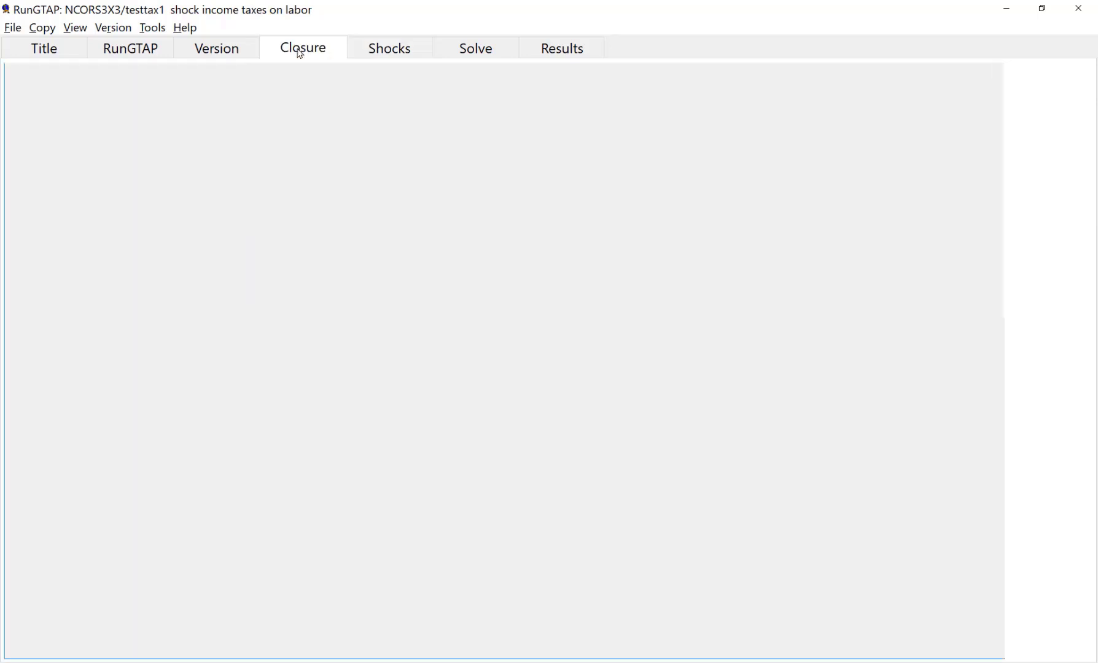
Step: Review the food, land, labor, MNSVCOMM and SSA region set definitions in the CMFSTART file, then close it
{"action": "left_click", "coordinate": [96, 328]}
{"action": "left_click", "coordinate": [388, 49]}
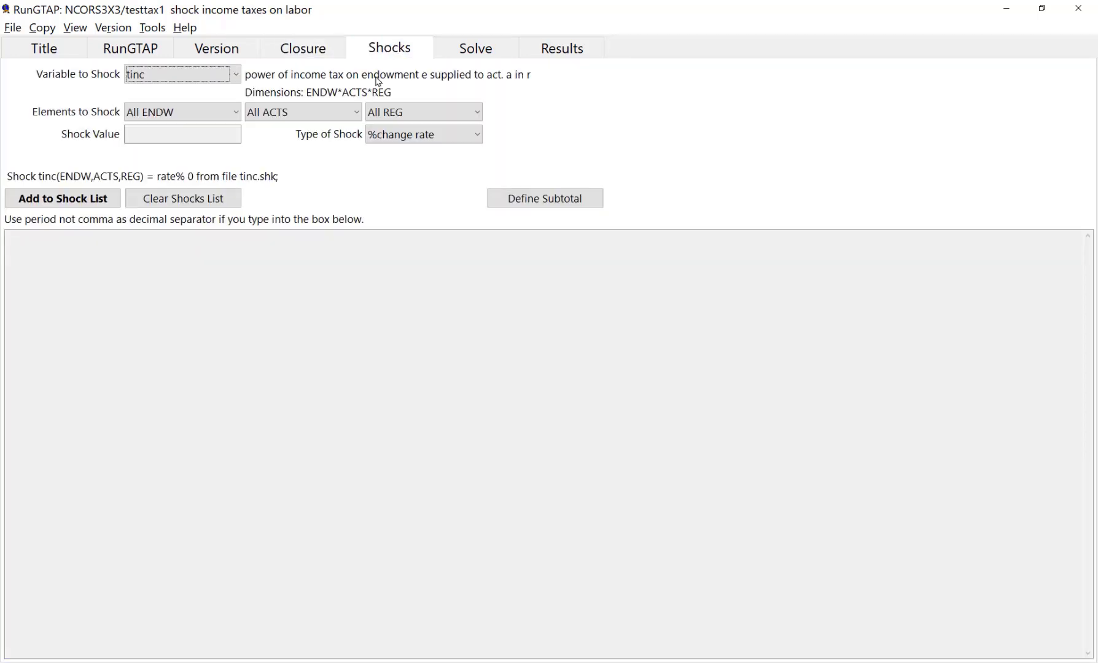
{"action": "left_click", "coordinate": [478, 46]}
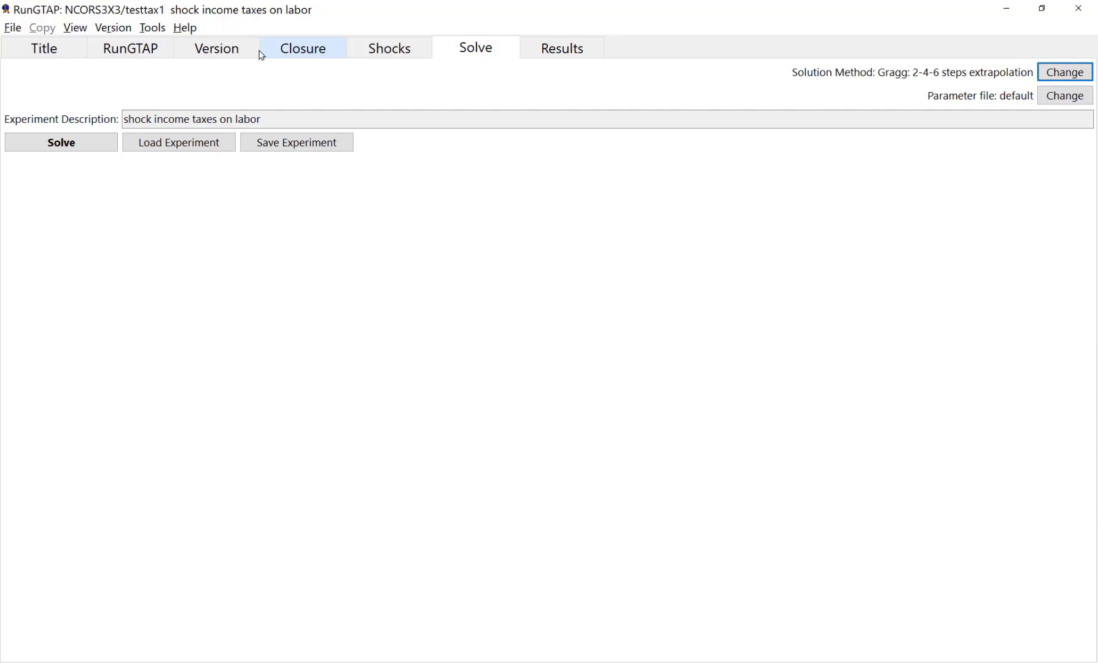
{"action": "left_click", "coordinate": [74, 30]}
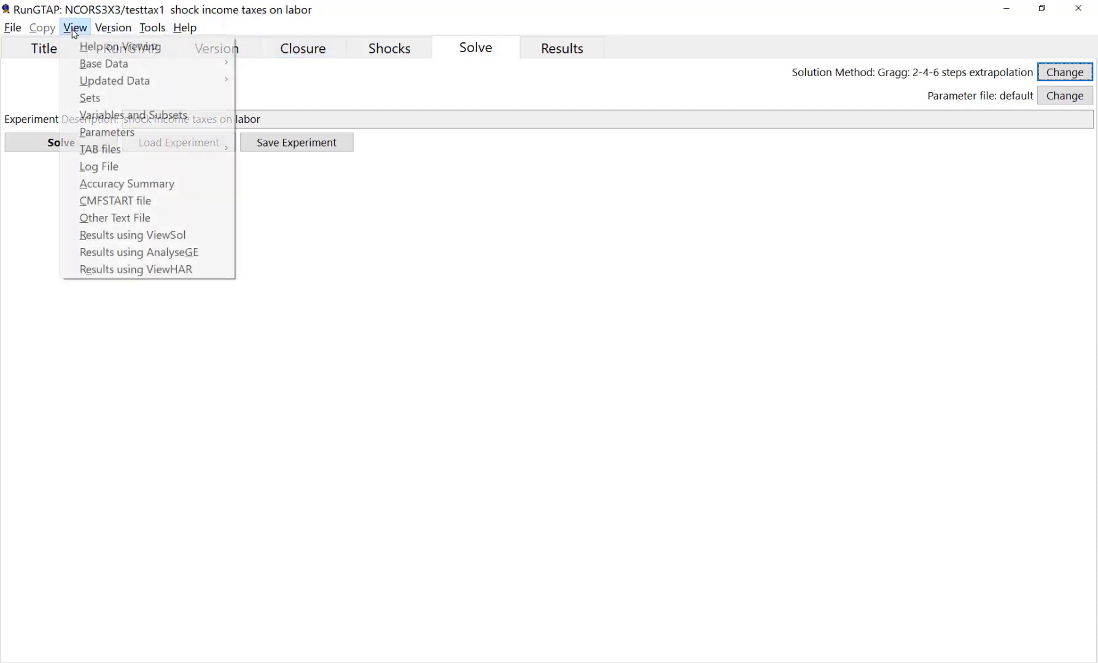
{"action": "left_click", "coordinate": [117, 201]}
{"action": "left_click", "coordinate": [498, 371]}
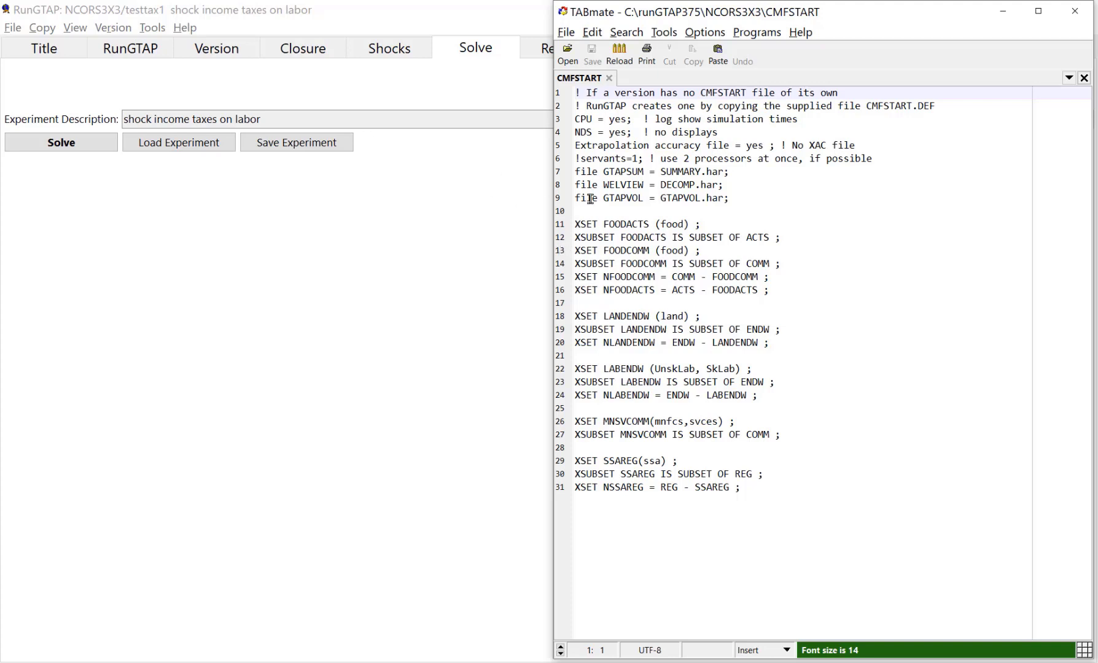
{"action": "left_click_drag", "start_coordinate": [575, 225], "coordinate": [788, 487]}
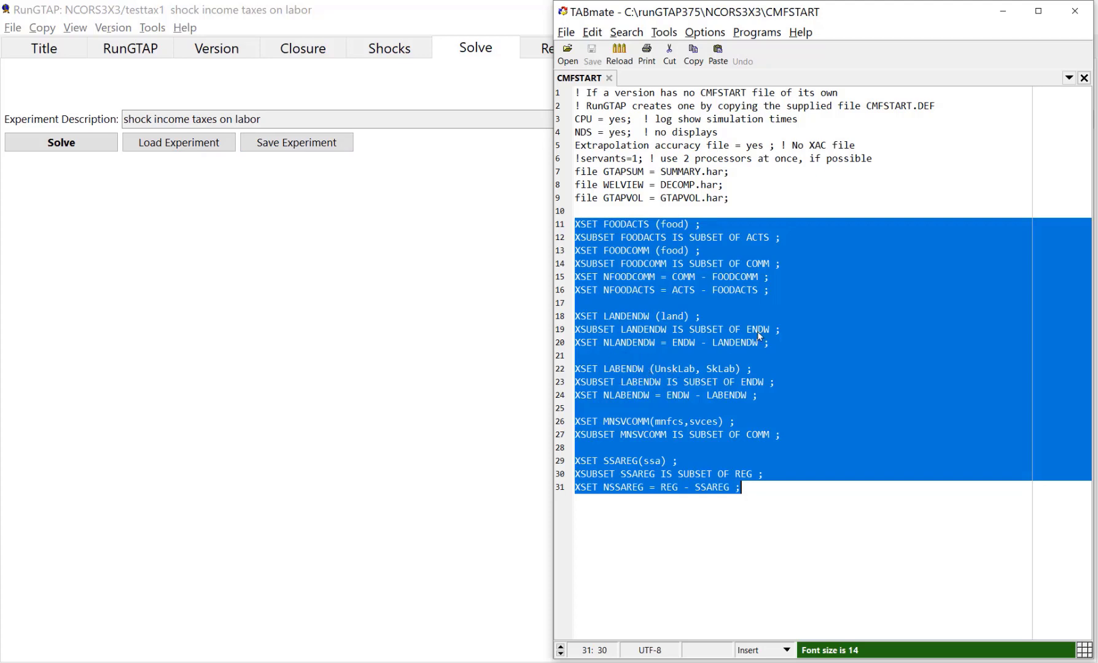
{"action": "left_click", "coordinate": [1075, 11]}
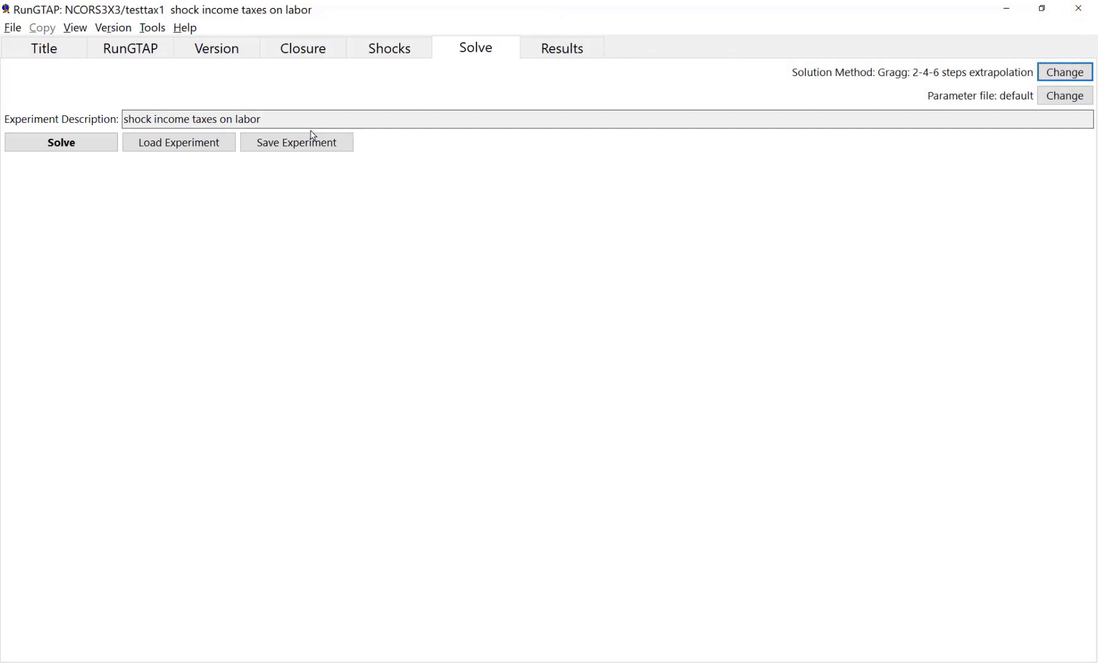
Step: Load the testtax1 experiment without saving the changed experiment details, and check its shock list
{"action": "left_click", "coordinate": [212, 144]}
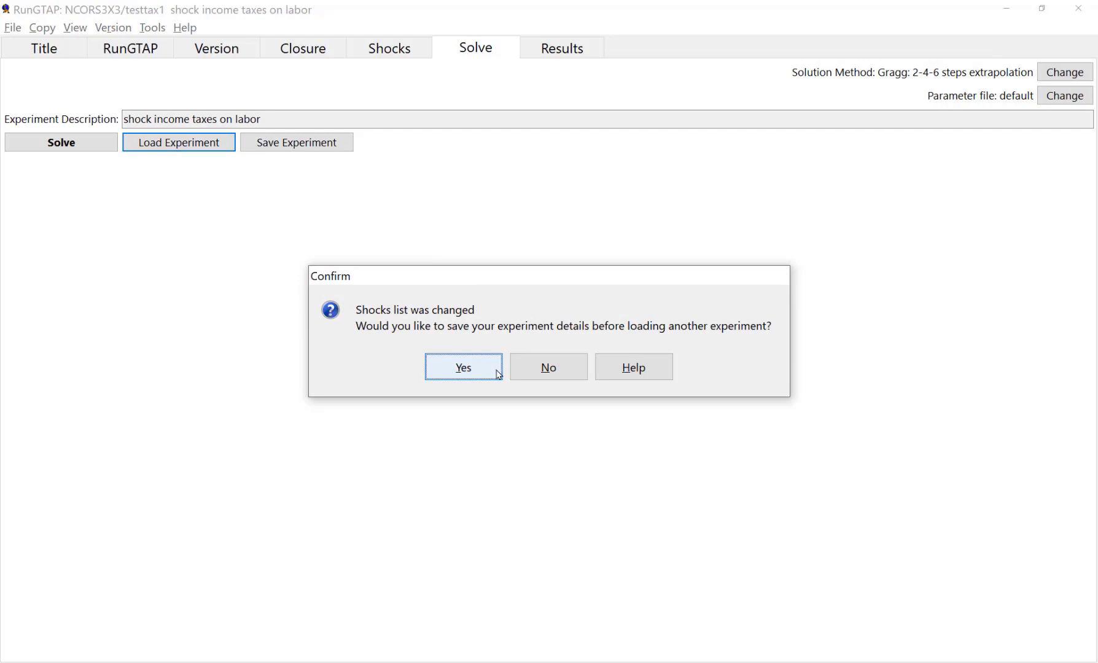
{"action": "left_click", "coordinate": [530, 377]}
{"action": "scroll", "coordinate": [440, 346], "scroll_direction": "down", "scroll_amount": 3}
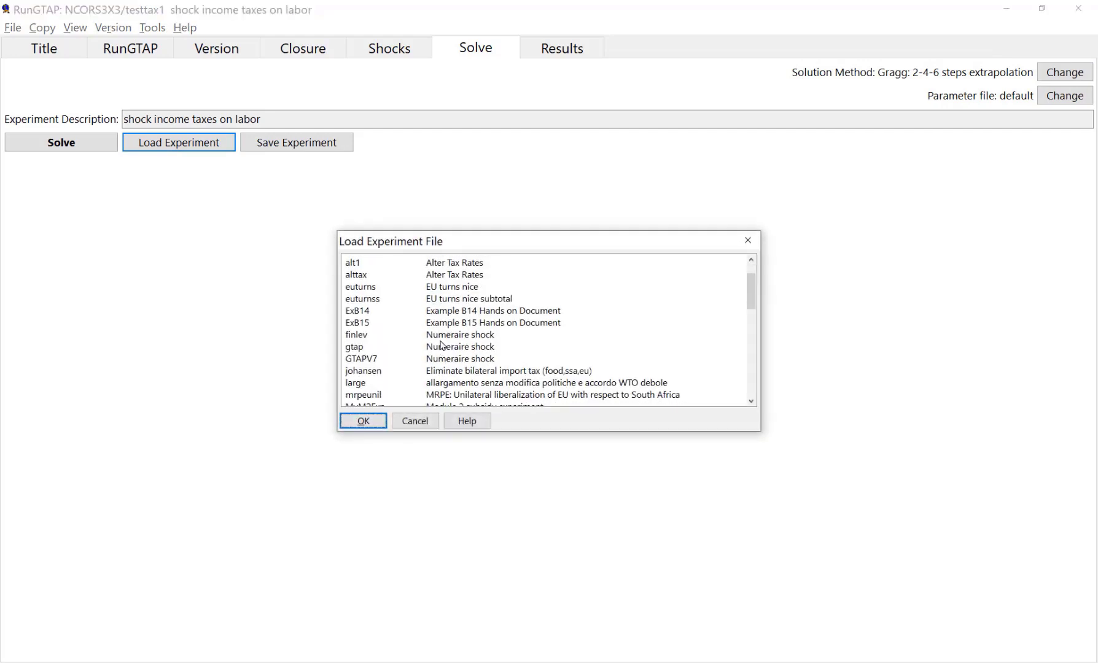
{"action": "scroll", "coordinate": [441, 347], "scroll_direction": "down", "scroll_amount": 5}
{"action": "scroll", "coordinate": [441, 350], "scroll_direction": "down", "scroll_amount": 3}
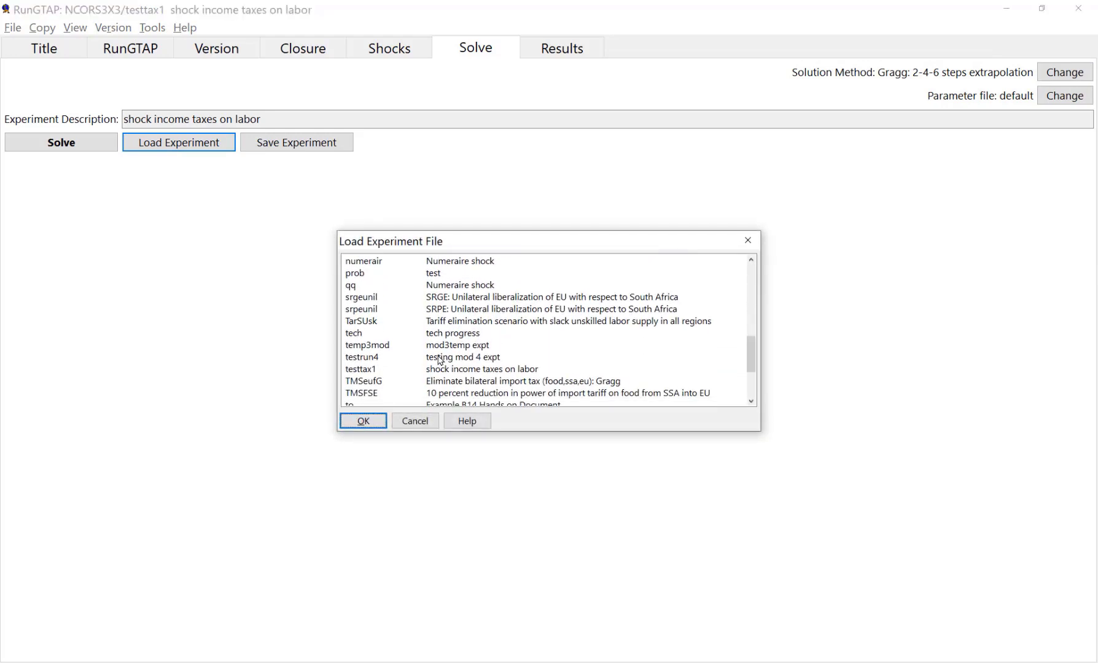
{"action": "left_click", "coordinate": [372, 357]}
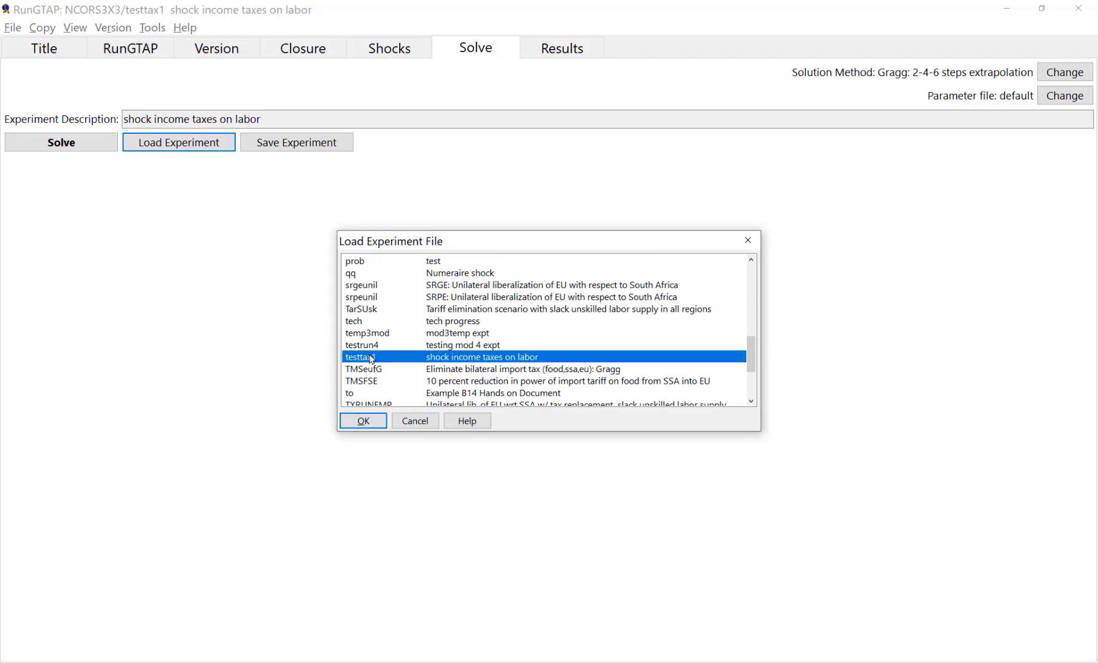
{"action": "left_click", "coordinate": [376, 417]}
{"action": "left_click", "coordinate": [387, 49]}
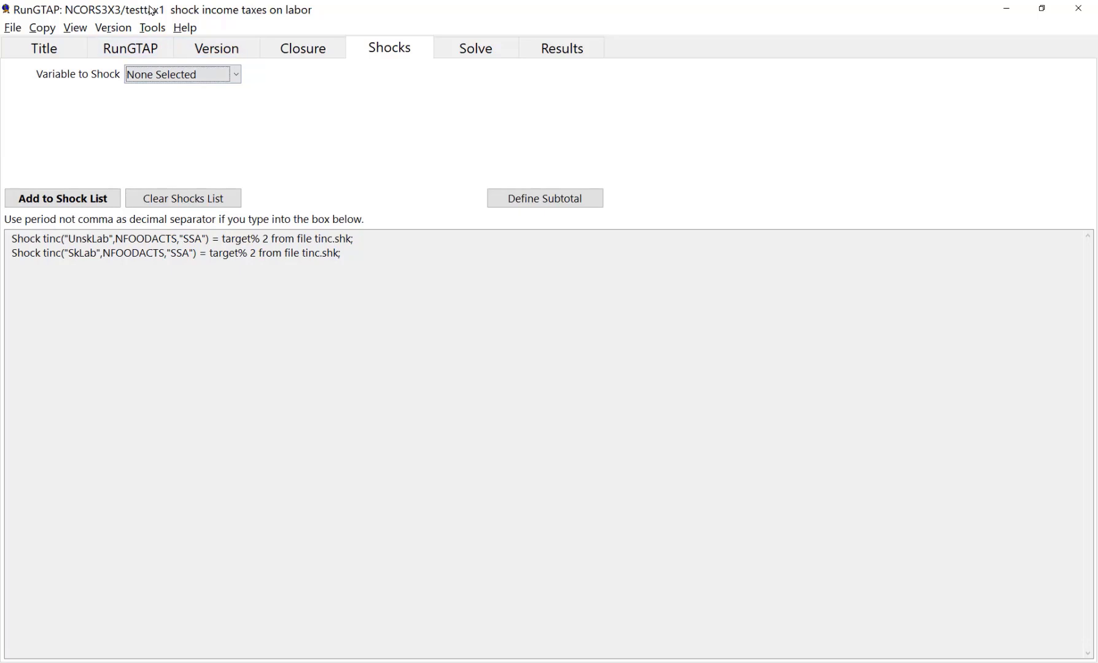
Step: Solve the testtax1 experiment and accept the completion message to reach its results
{"action": "left_click", "coordinate": [483, 49]}
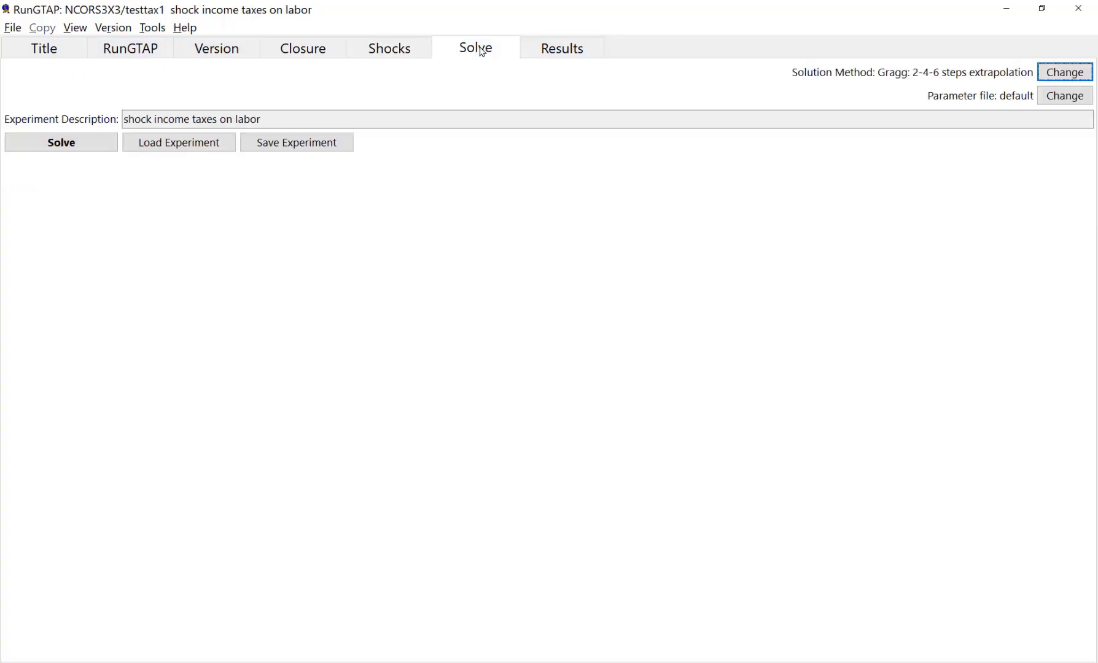
{"action": "left_click", "coordinate": [88, 145]}
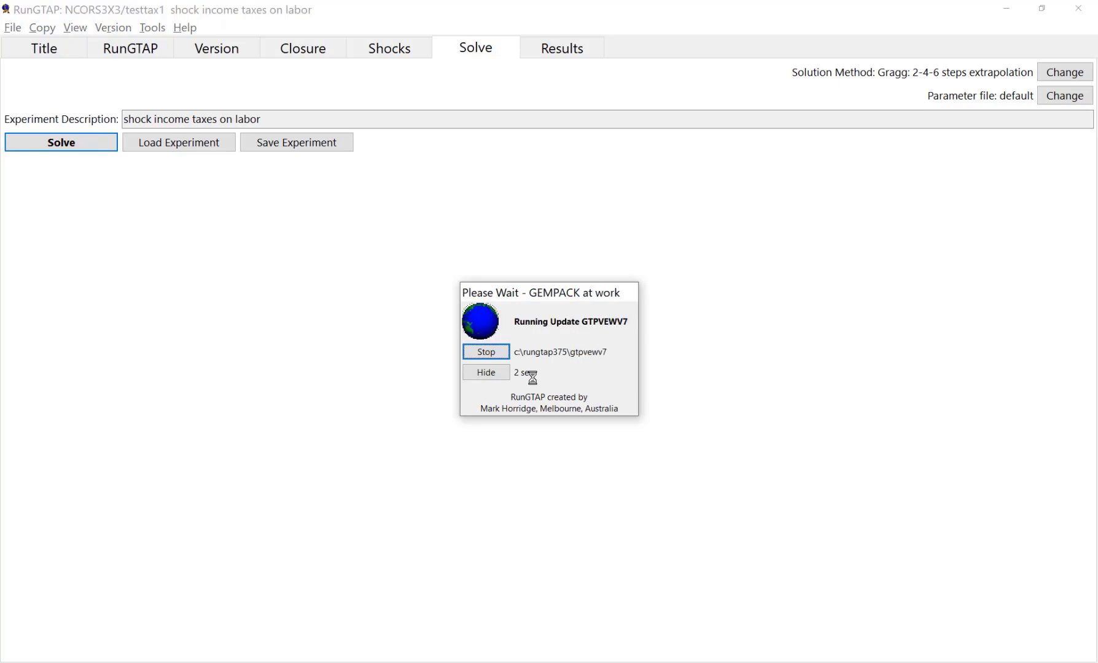
{"action": "left_click", "coordinate": [669, 402]}
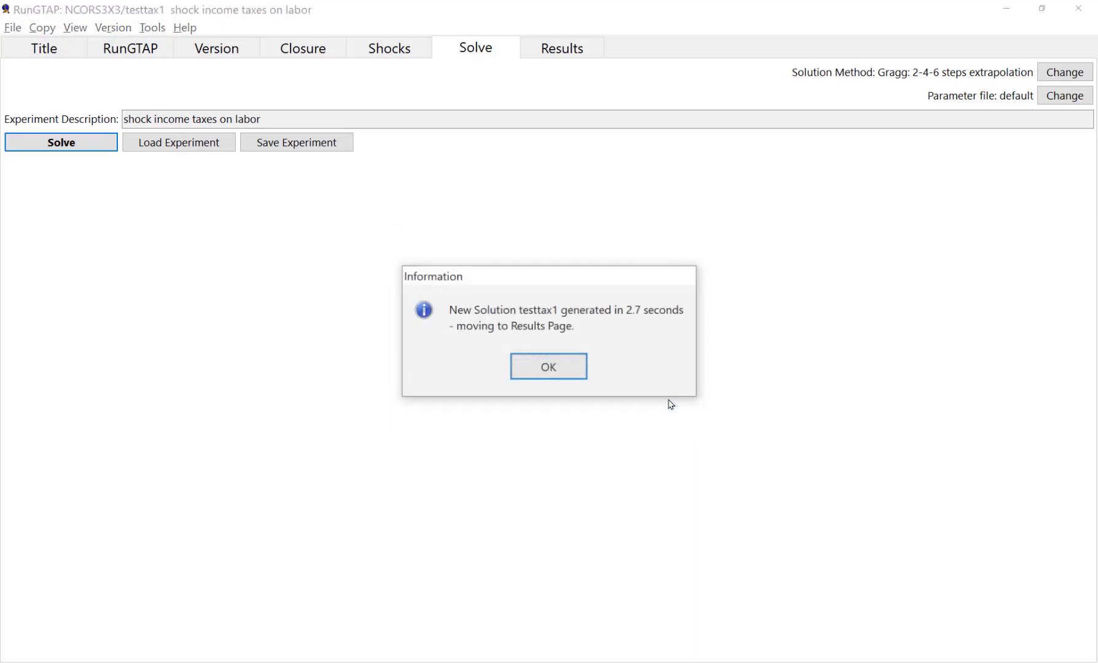
{"action": "left_click", "coordinate": [548, 366]}
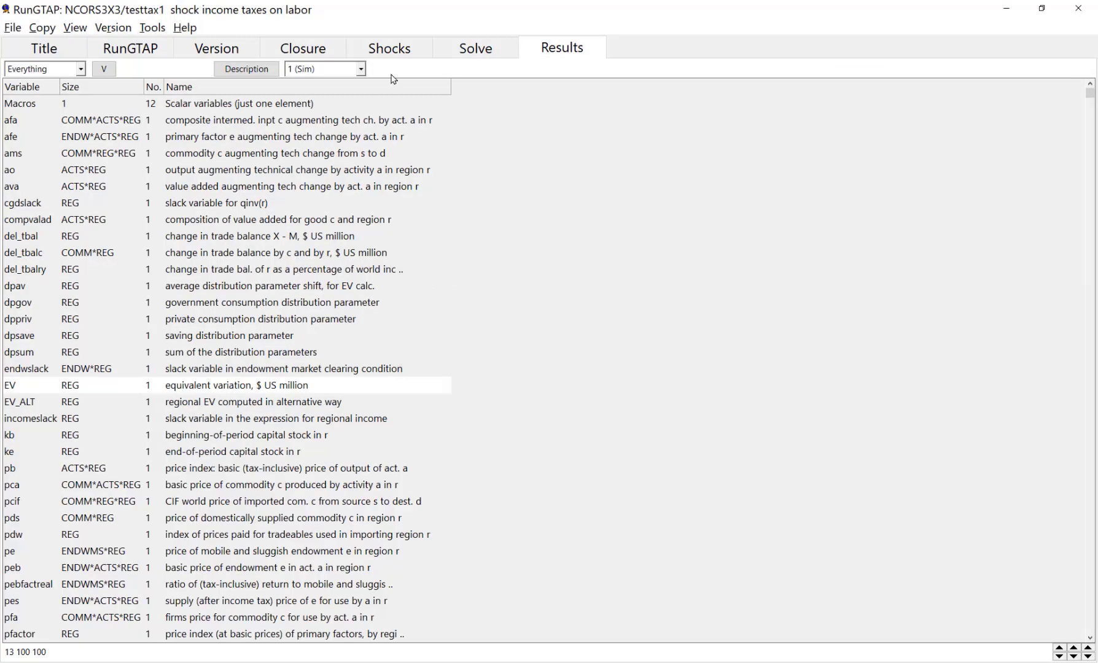
Step: Clear the testtax1 shocks from the list and choose tinc as the variable to shock
{"action": "left_click", "coordinate": [400, 46]}
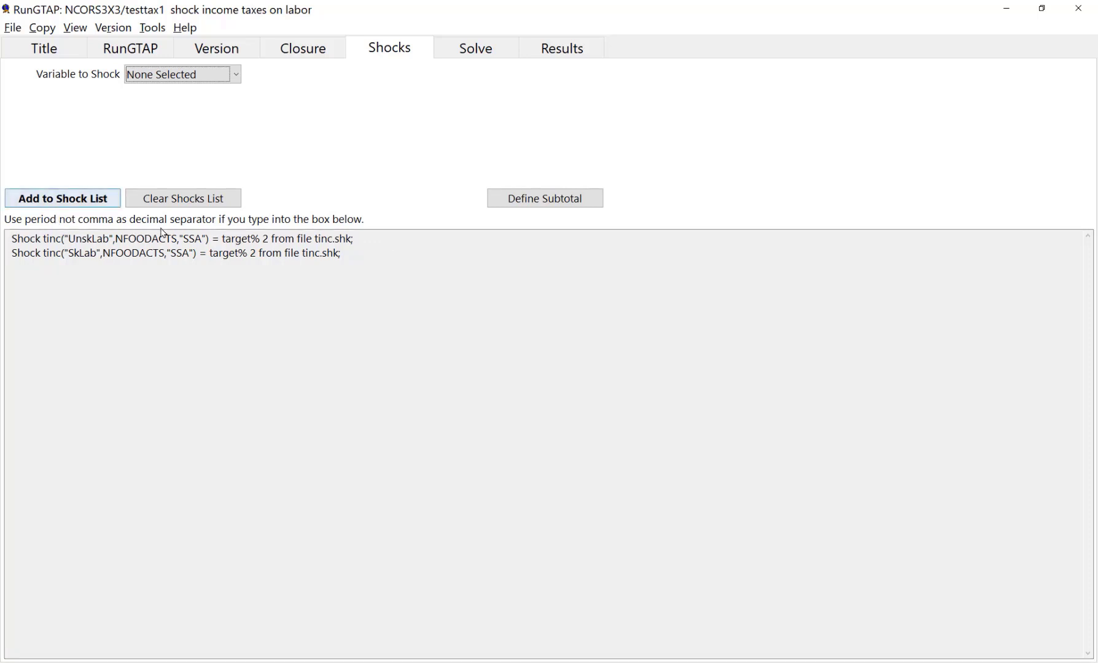
{"action": "left_click", "coordinate": [202, 199]}
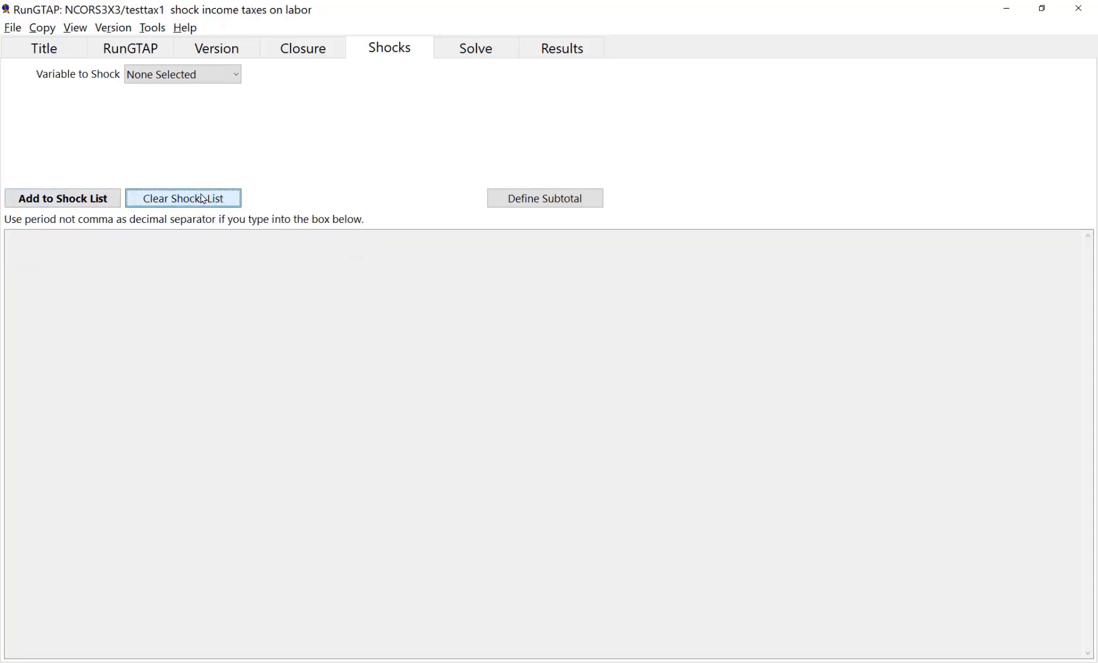
{"action": "left_click", "coordinate": [234, 75]}
{"action": "left_click_drag", "start_coordinate": [237, 113], "coordinate": [233, 227]}
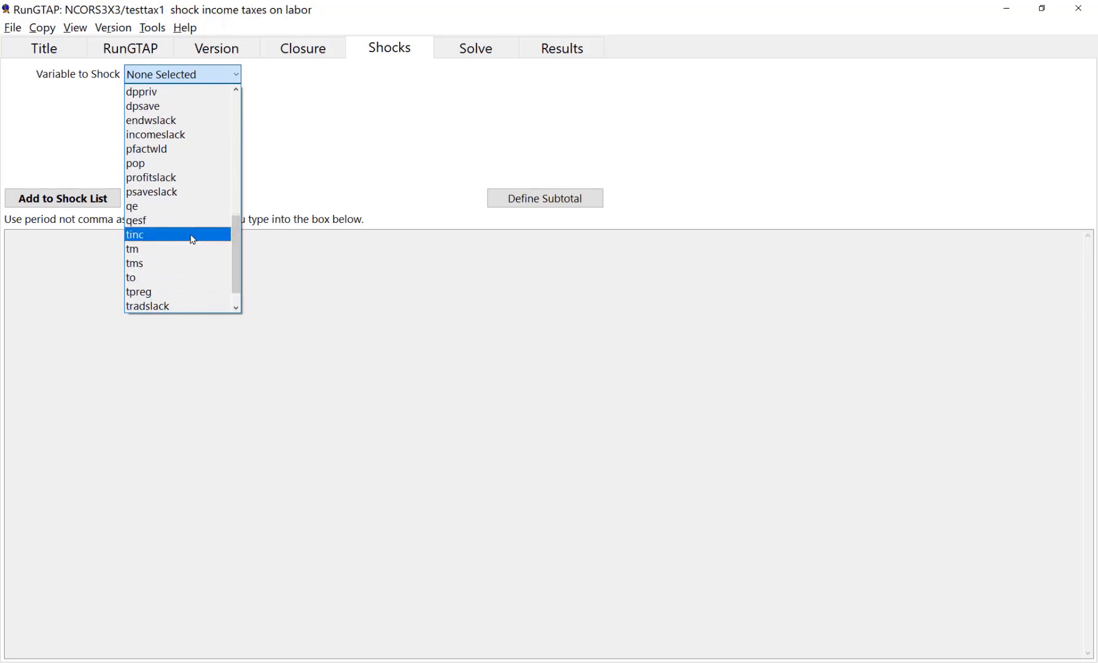
{"action": "left_click", "coordinate": [191, 236]}
Step: Set the tinc elements to shock to All LABENDW, All NFOODACTS and region SSA
{"action": "left_click", "coordinate": [235, 113]}
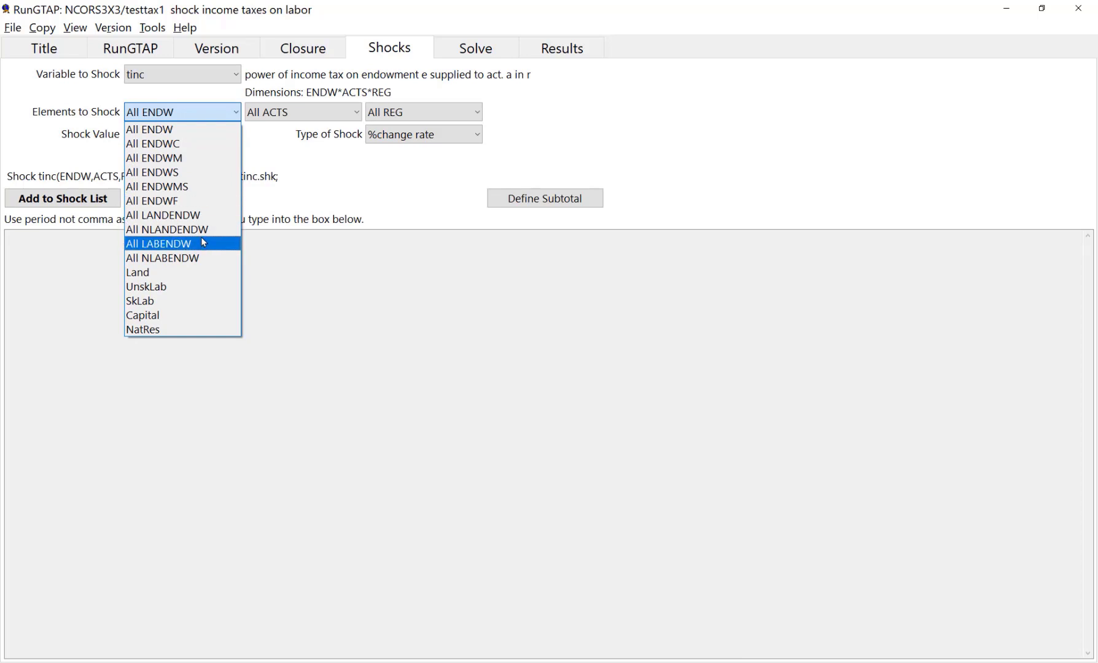
{"action": "left_click", "coordinate": [157, 244]}
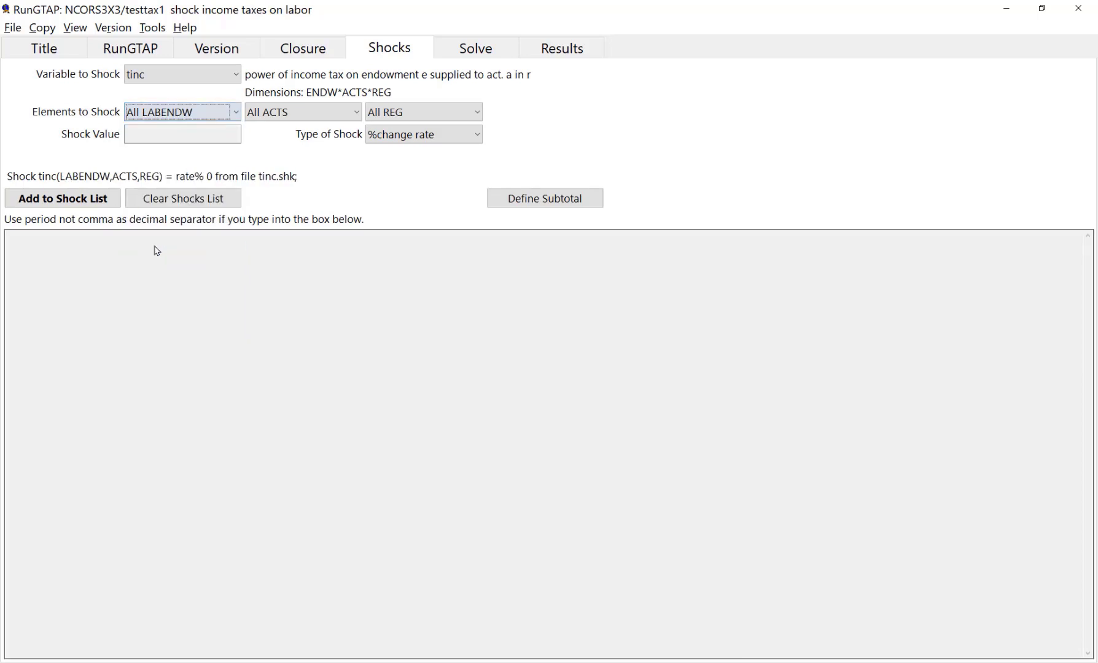
{"action": "left_click", "coordinate": [337, 112]}
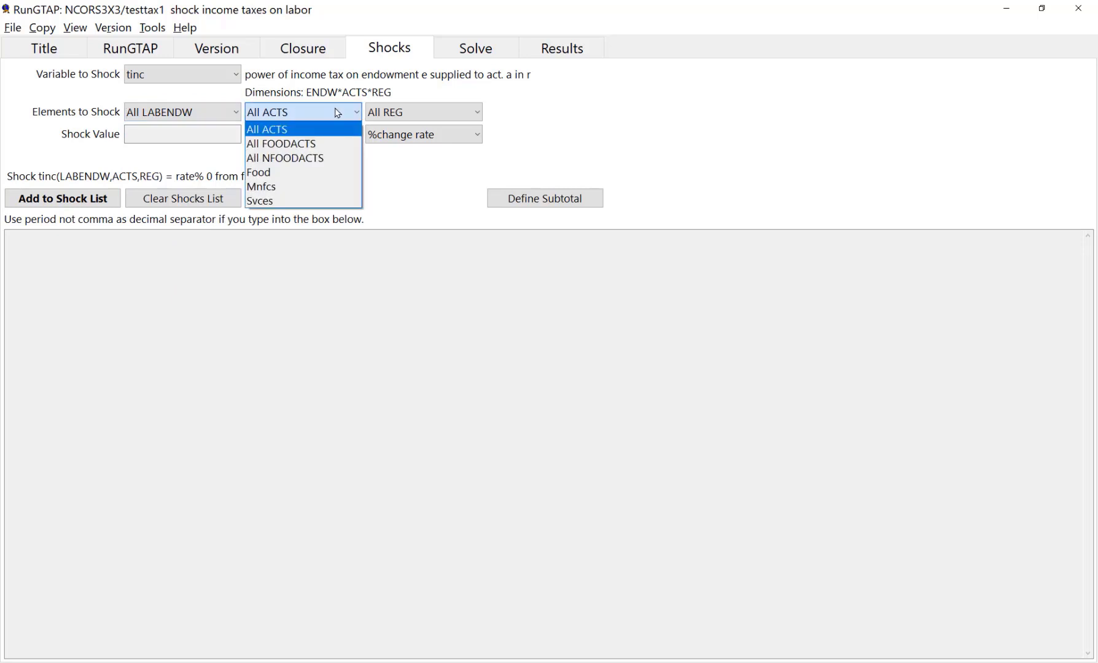
{"action": "left_click", "coordinate": [320, 158]}
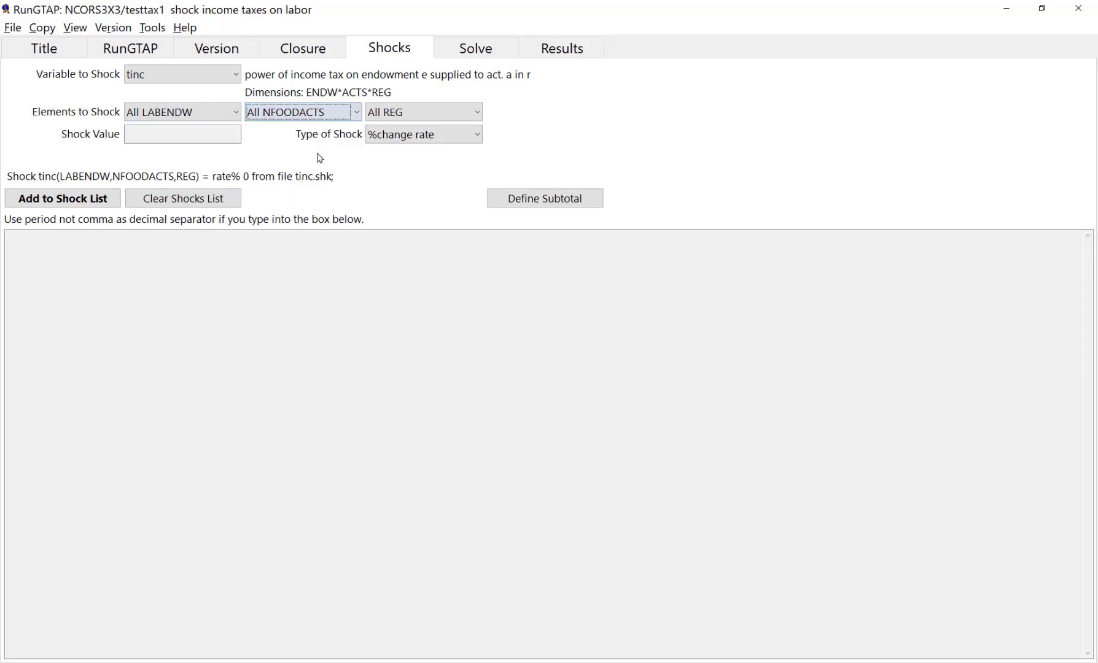
{"action": "left_click", "coordinate": [424, 112]}
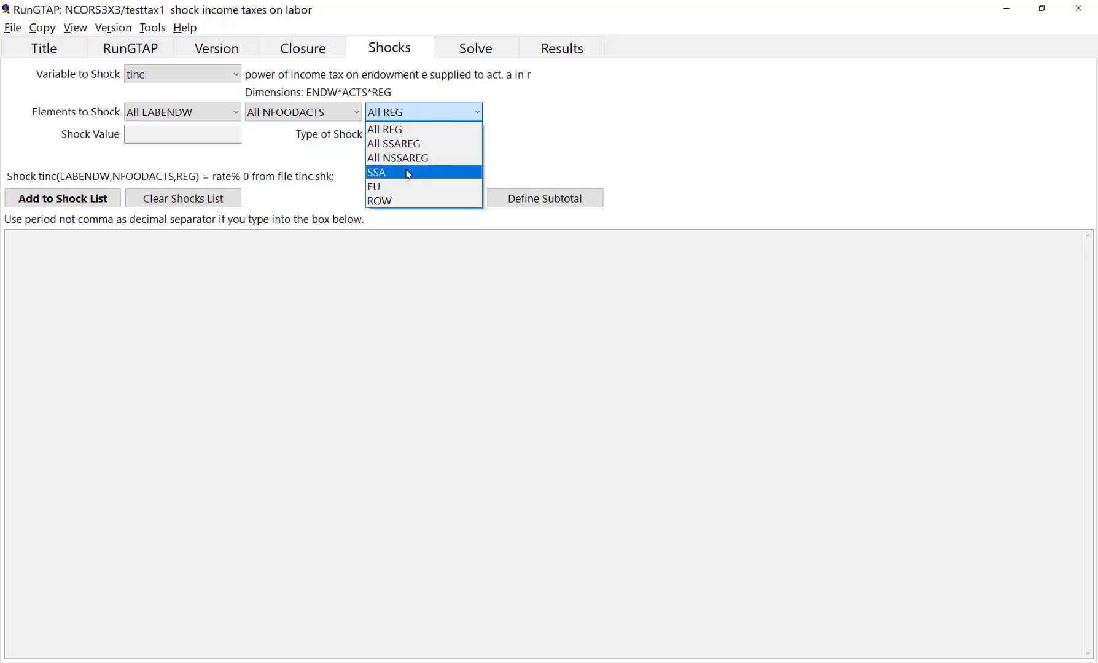
{"action": "left_click", "coordinate": [408, 172]}
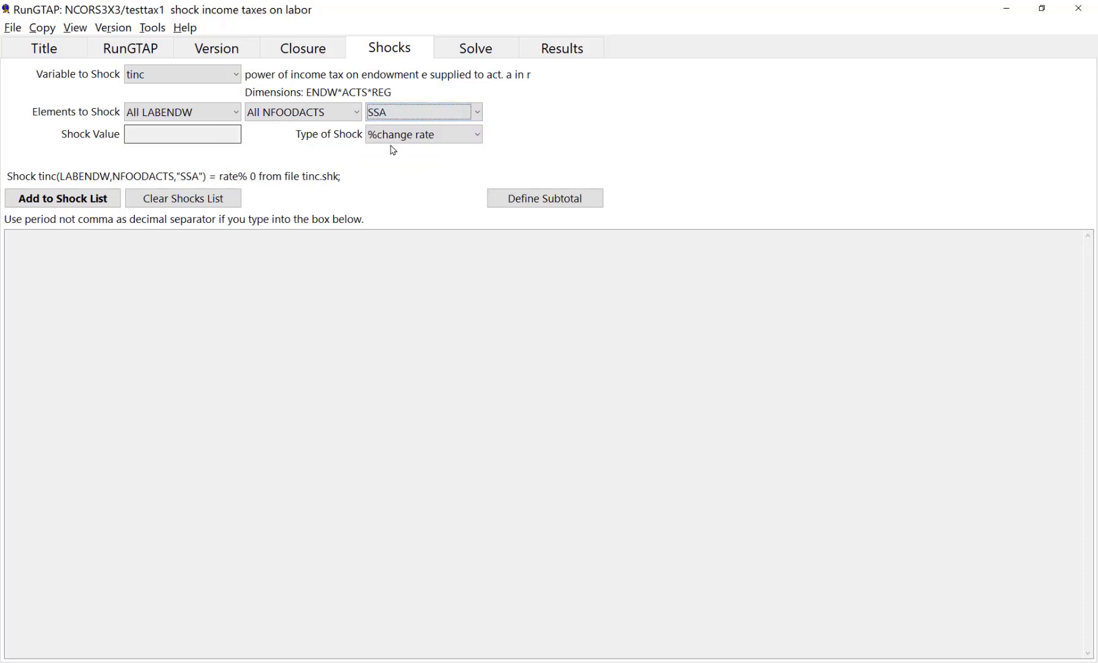
Step: Set the shock type to %target rate with a value of 2 and add the shock to the list
{"action": "left_click", "coordinate": [474, 139]}
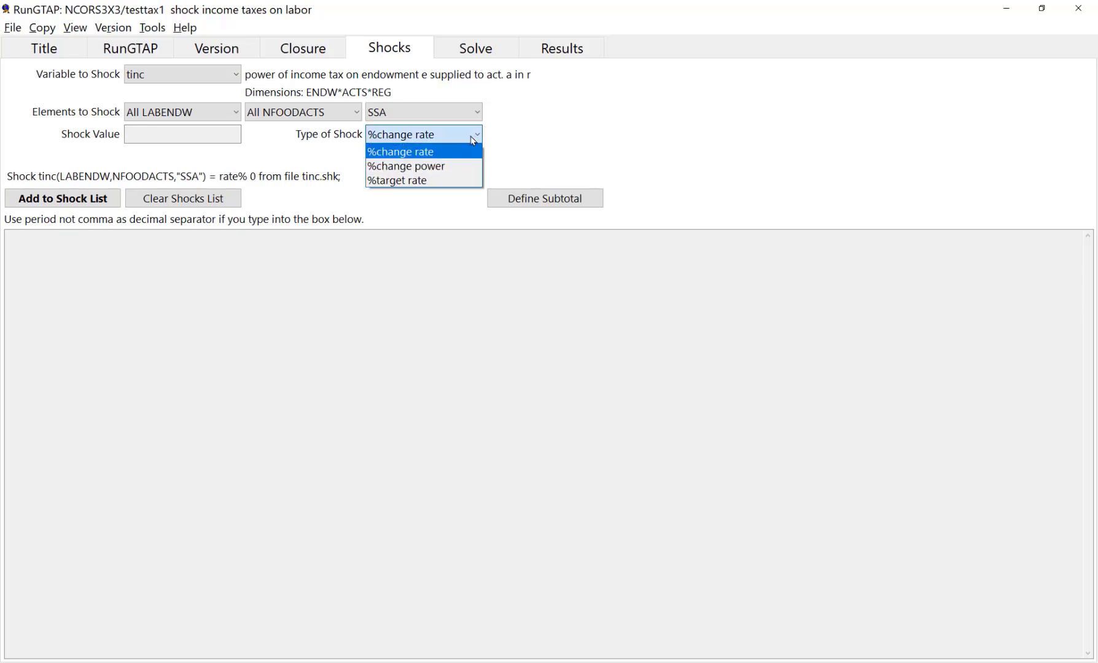
{"action": "left_click", "coordinate": [442, 179]}
{"action": "left_click", "coordinate": [206, 135]}
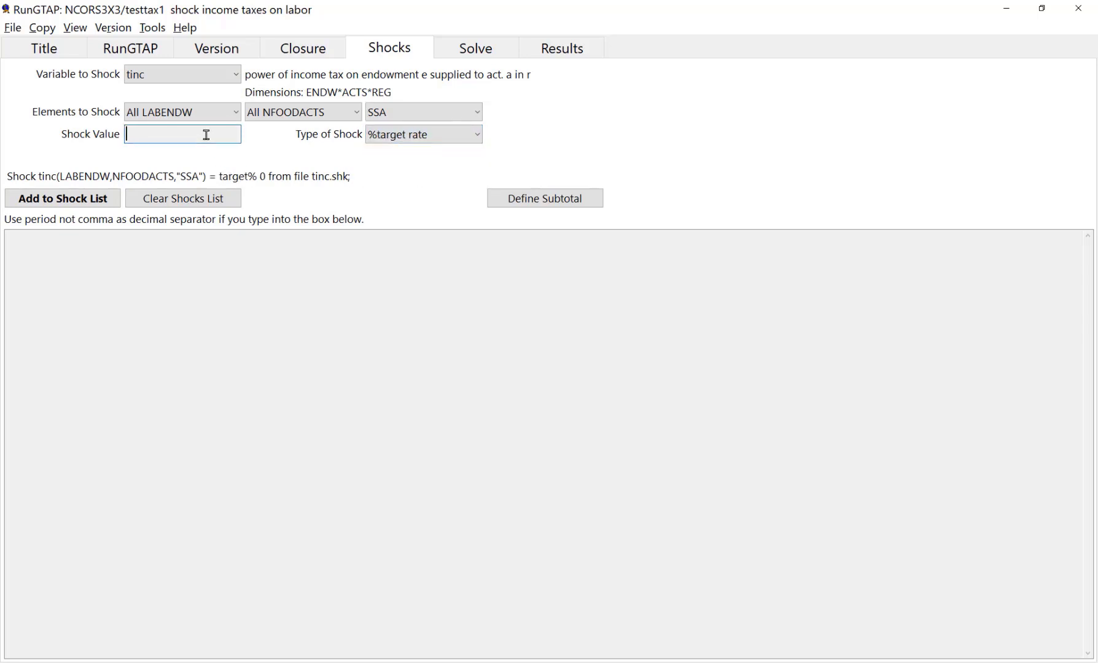
{"action": "type", "text": "2"}
{"action": "left_click", "coordinate": [98, 202]}
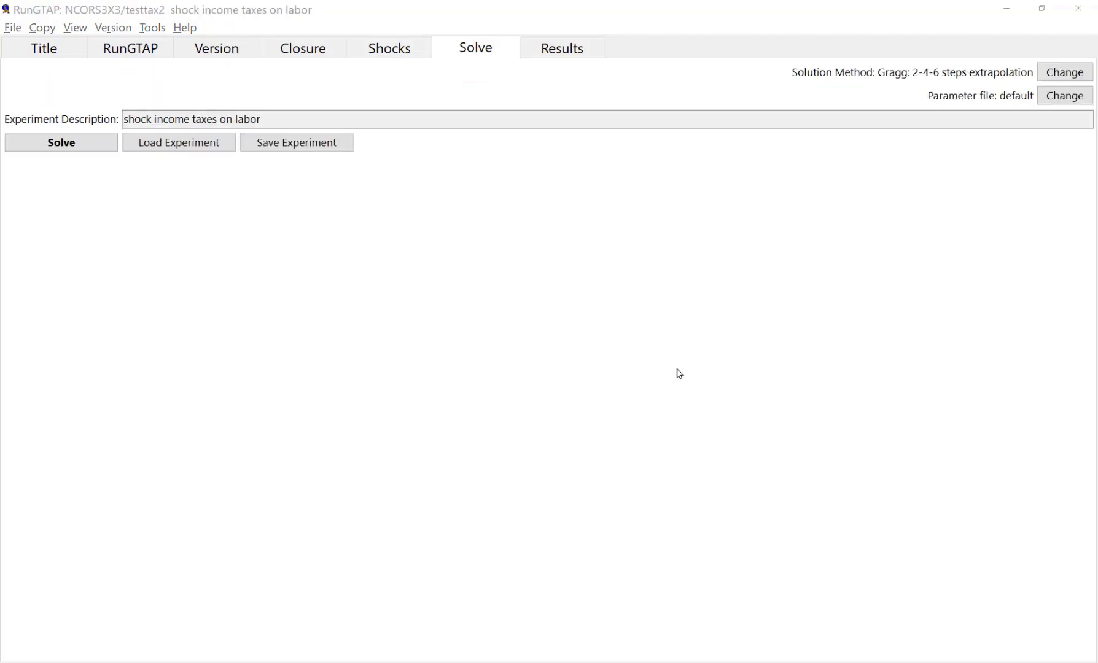
Step: Check the testtax2 shock list and view the equivalent variation (EV) results by region
{"action": "left_click", "coordinate": [207, 155]}
{"action": "left_click", "coordinate": [393, 49]}
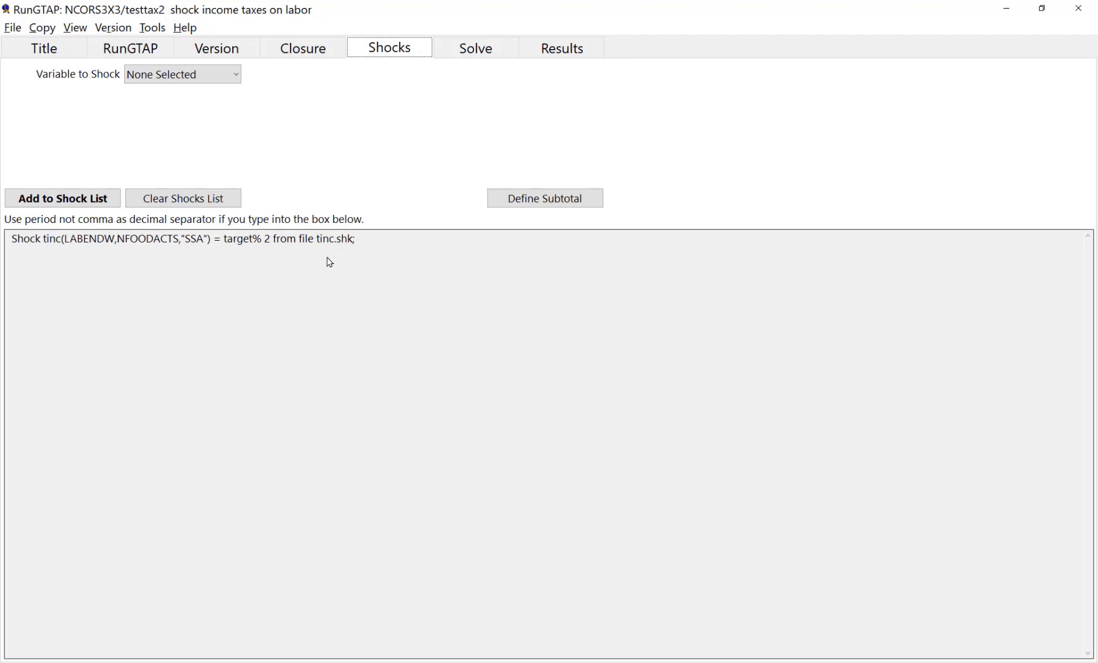
{"action": "left_click", "coordinate": [477, 50]}
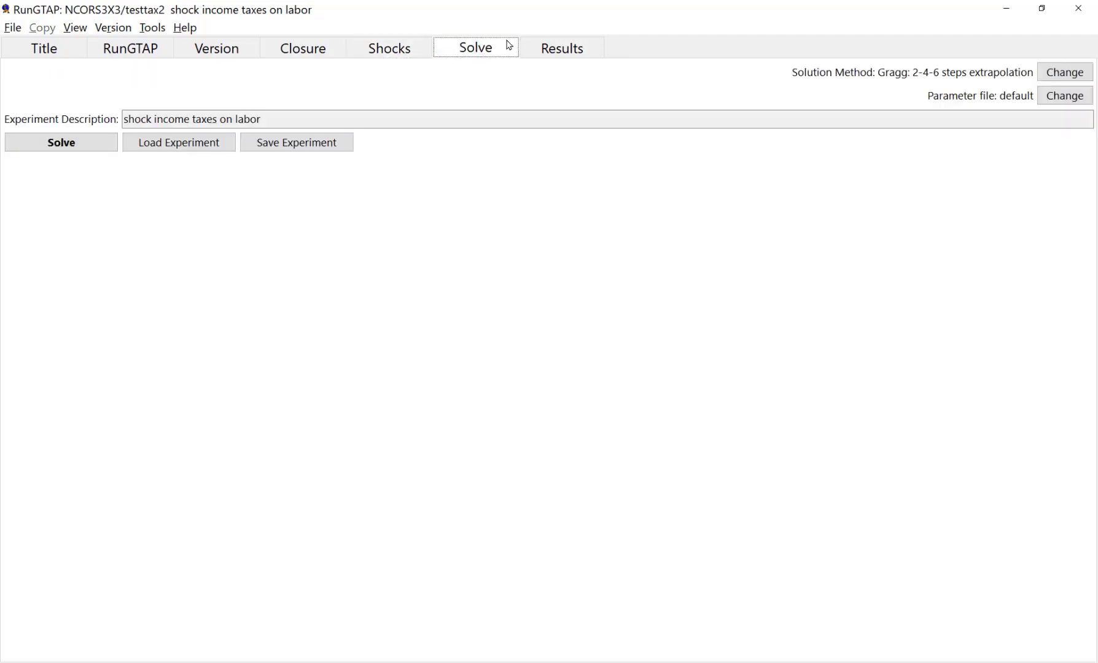
{"action": "left_click", "coordinate": [562, 49]}
{"action": "double_click", "coordinate": [77, 385]}
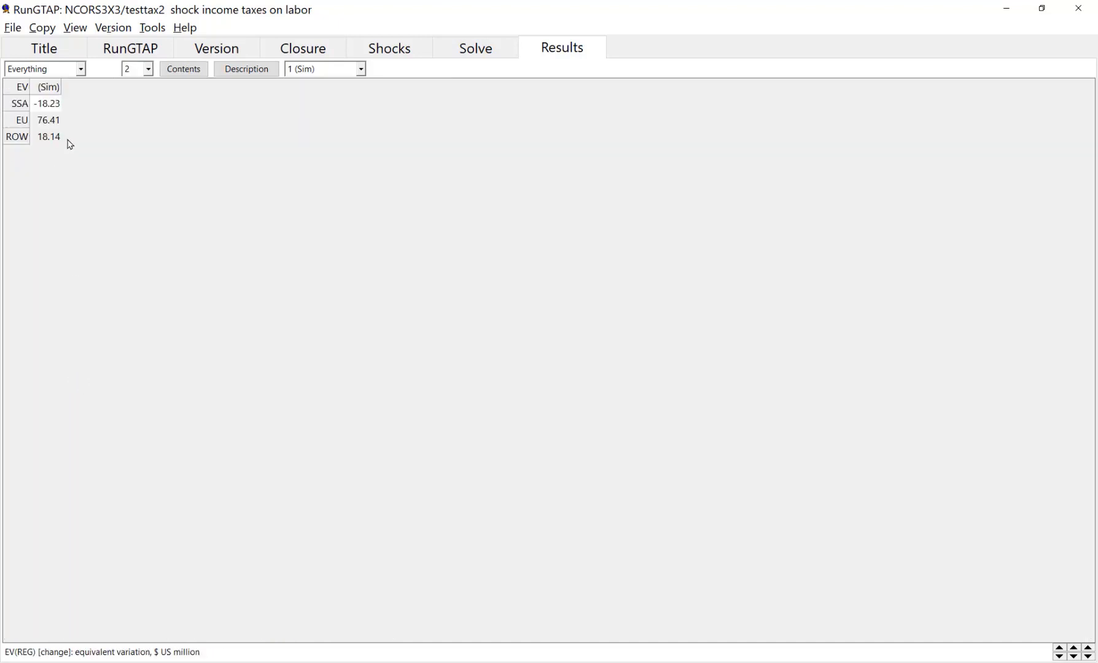
Step: Open the updated tax rates and view the RTIN income tax rates on endowments for SSA only
{"action": "left_click", "coordinate": [75, 29]}
{"action": "mouse_move", "coordinate": [101, 78]}
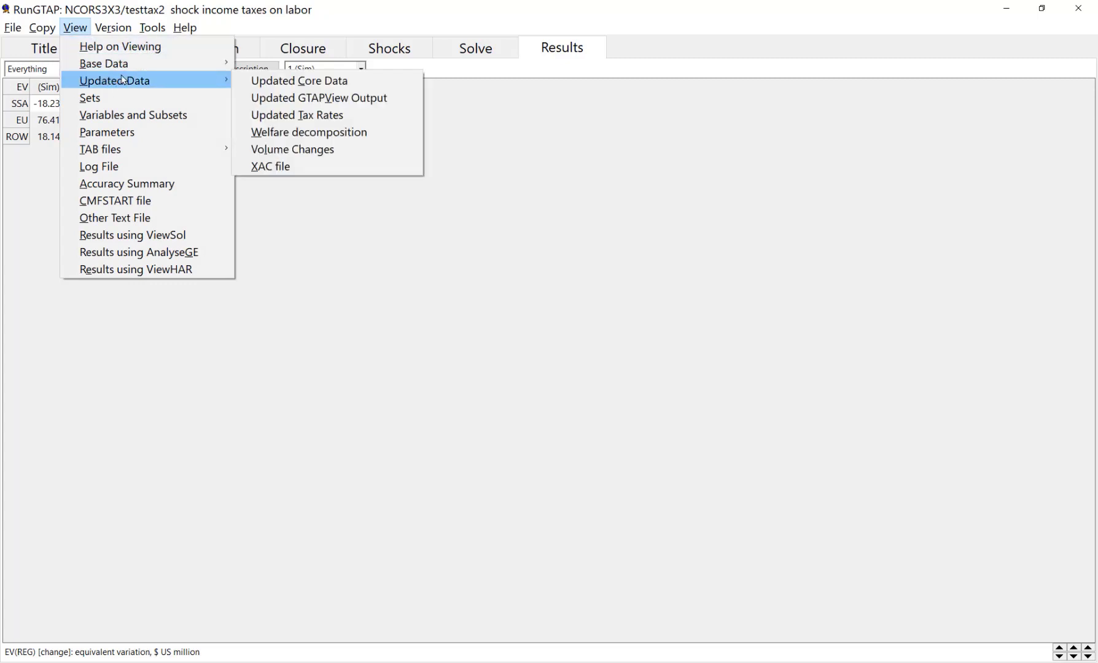
{"action": "left_click", "coordinate": [278, 116]}
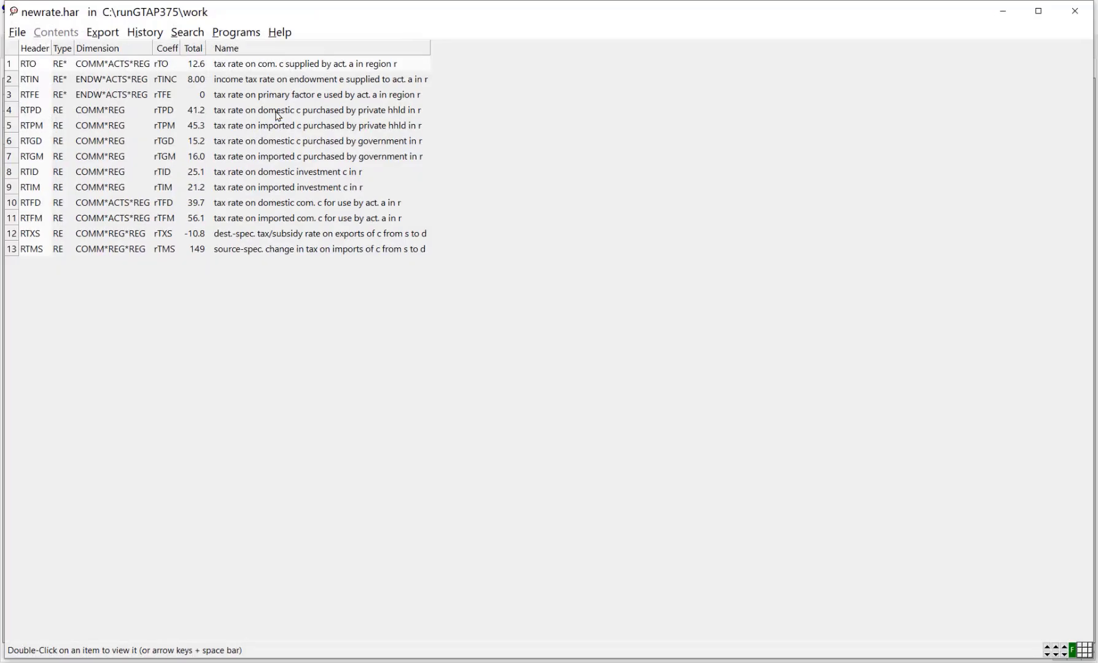
{"action": "double_click", "coordinate": [105, 82]}
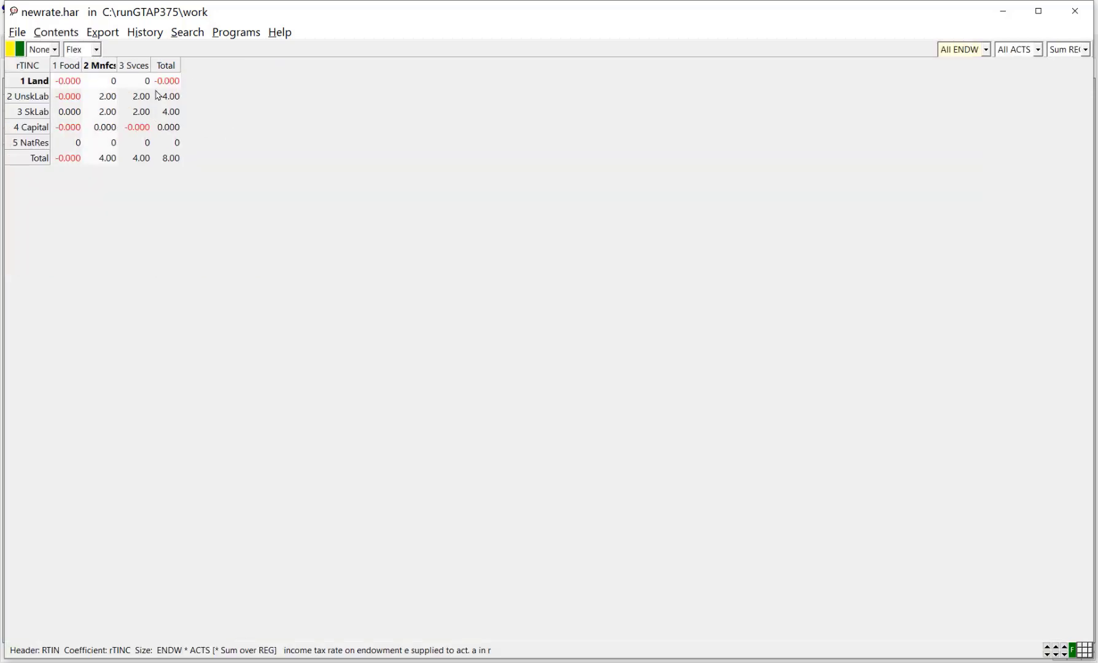
{"action": "left_click", "coordinate": [1084, 50]}
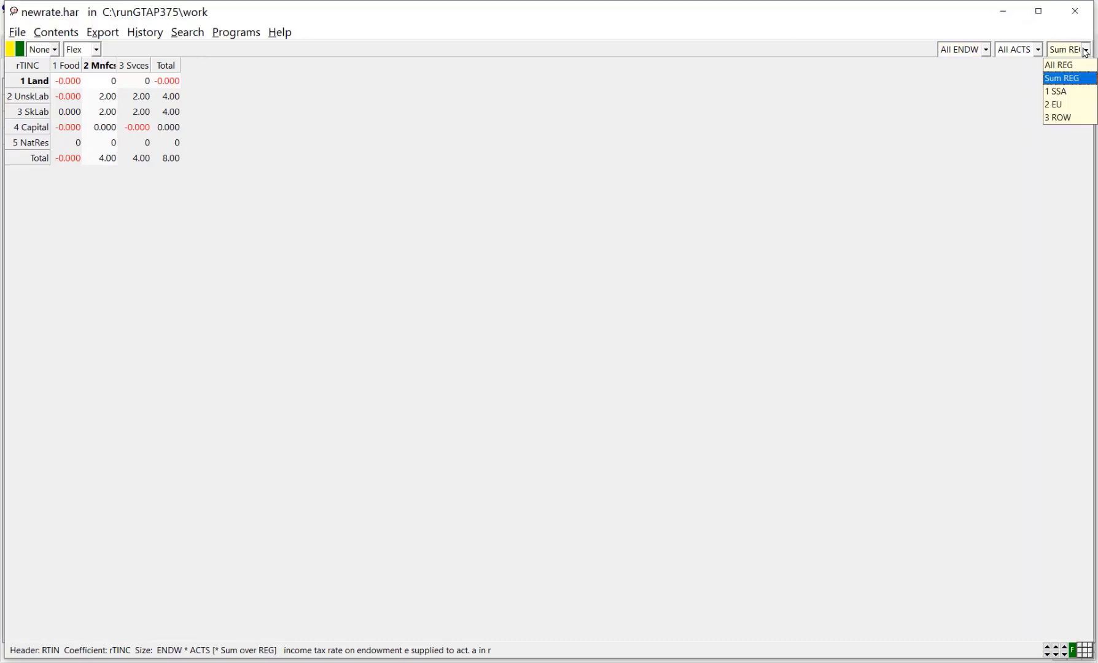
{"action": "left_click", "coordinate": [1073, 92]}
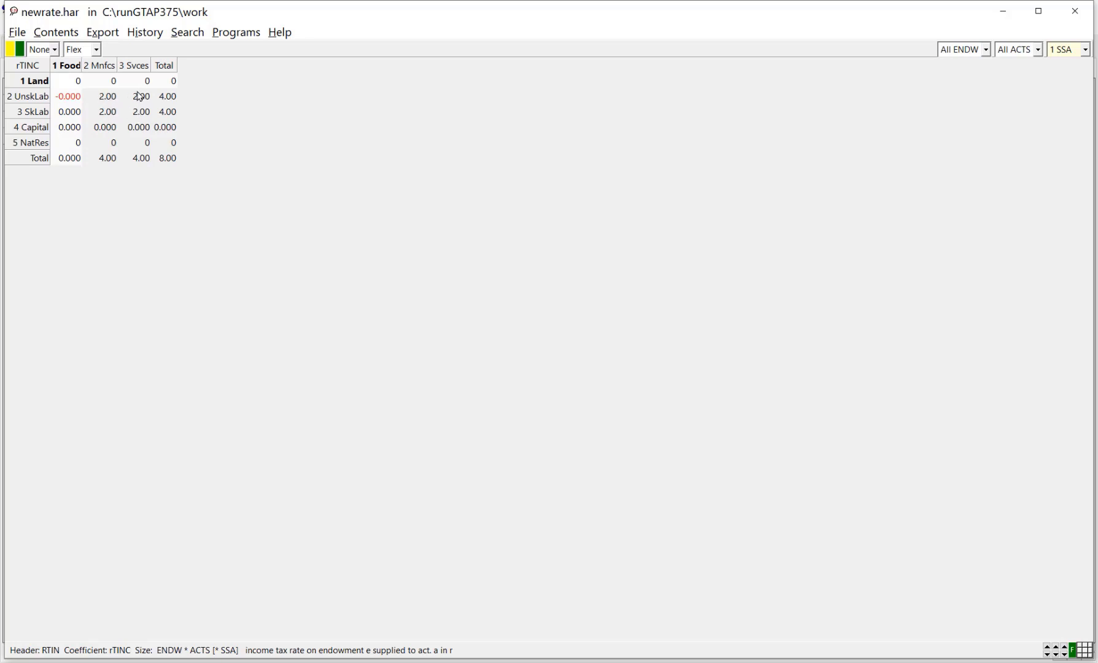
Step: Open the version's CMFSTART file for editing and copy the three lines defining the SSAREG and NSSAREG region sets
{"action": "left_click", "coordinate": [1070, 13]}
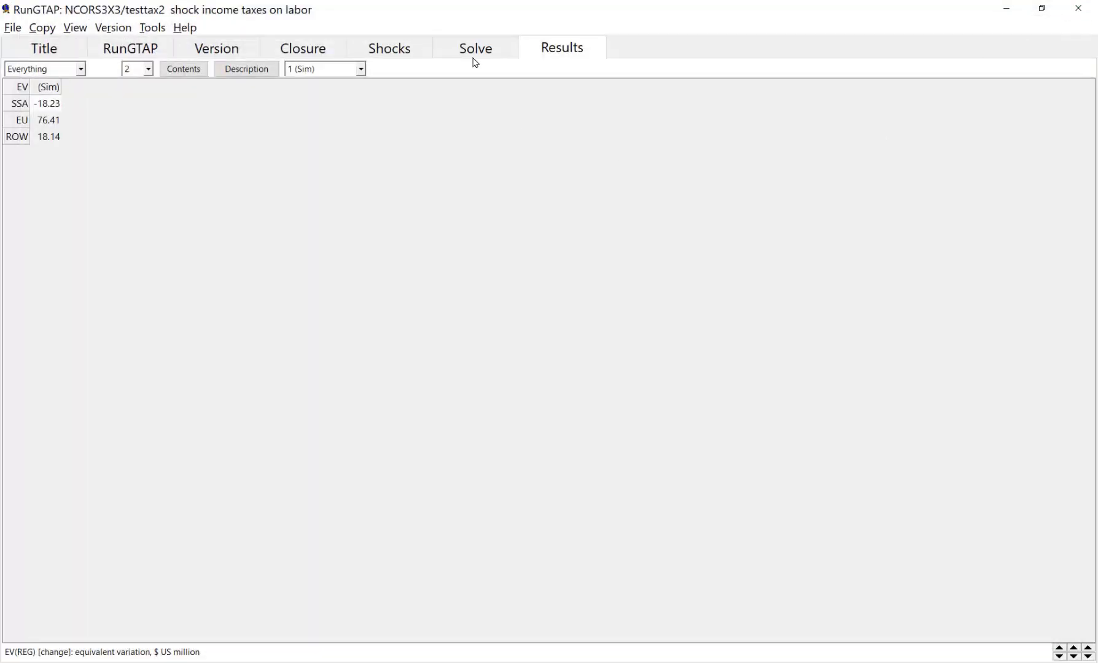
{"action": "left_click", "coordinate": [398, 51]}
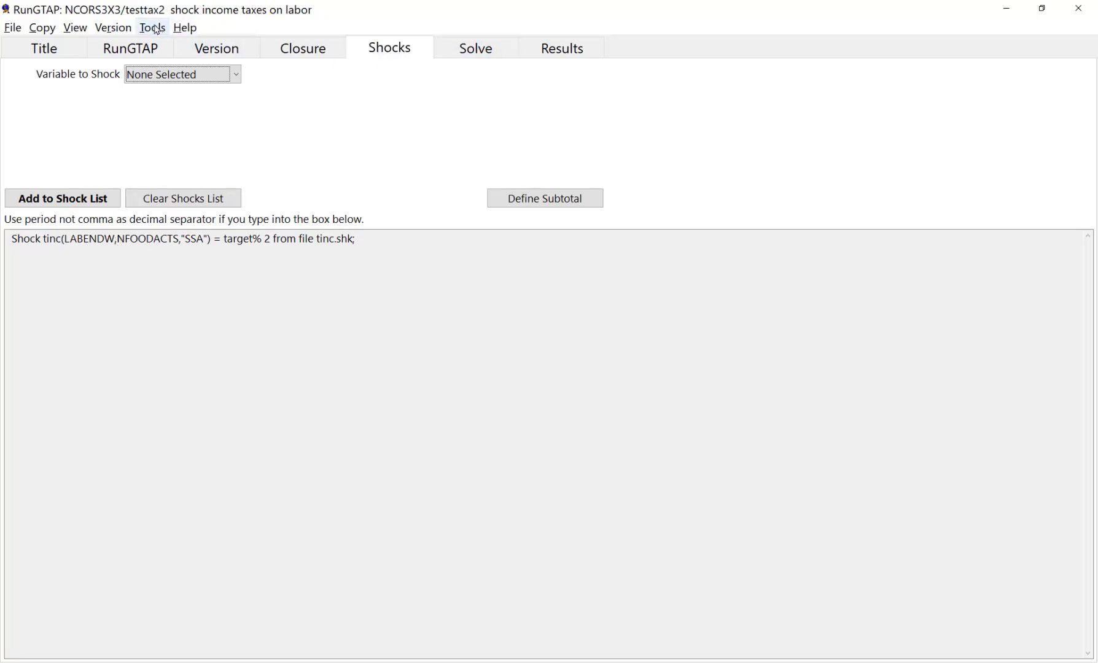
{"action": "left_click", "coordinate": [113, 28]}
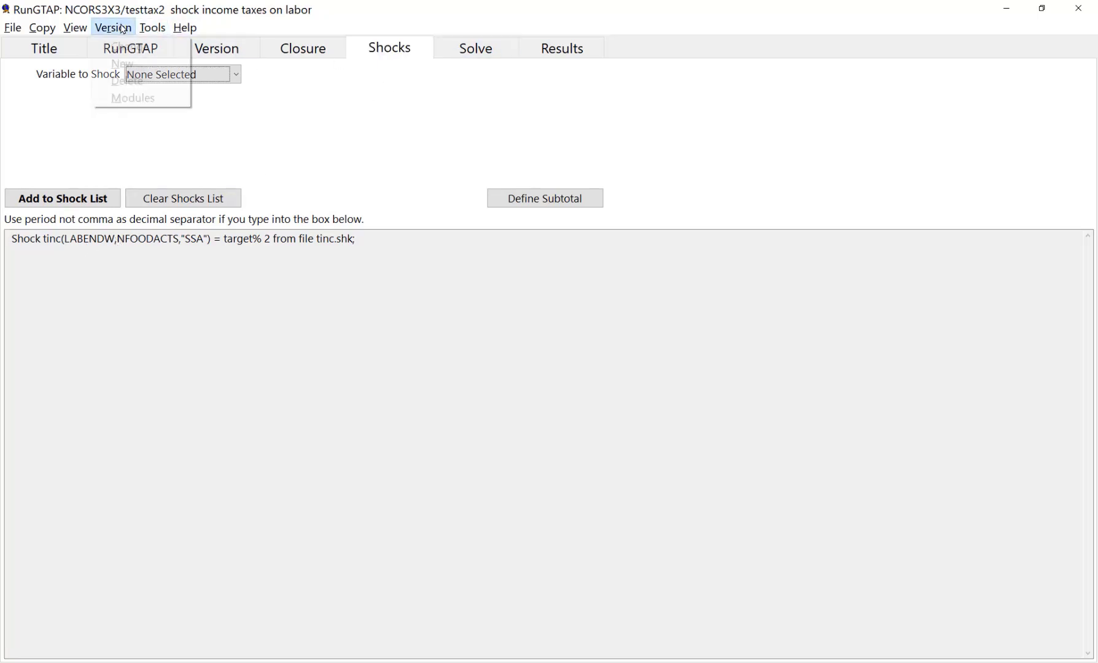
{"action": "left_click", "coordinate": [79, 29]}
{"action": "left_click", "coordinate": [80, 28]}
{"action": "left_click", "coordinate": [132, 198]}
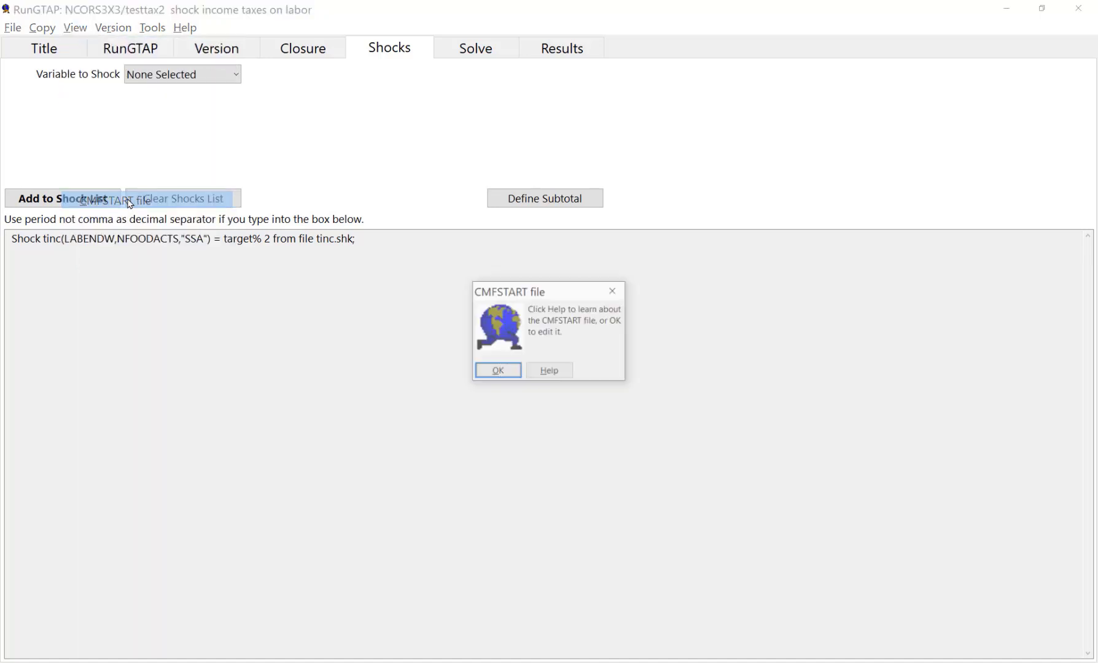
{"action": "left_click", "coordinate": [501, 372]}
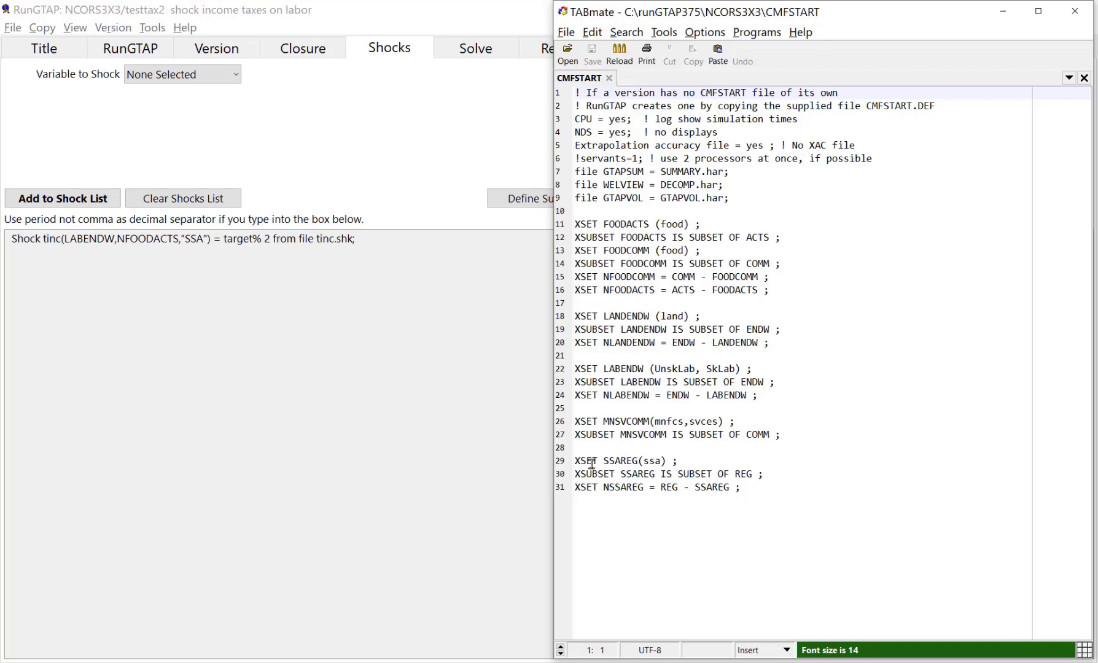
{"action": "left_click_drag", "start_coordinate": [577, 462], "coordinate": [753, 487]}
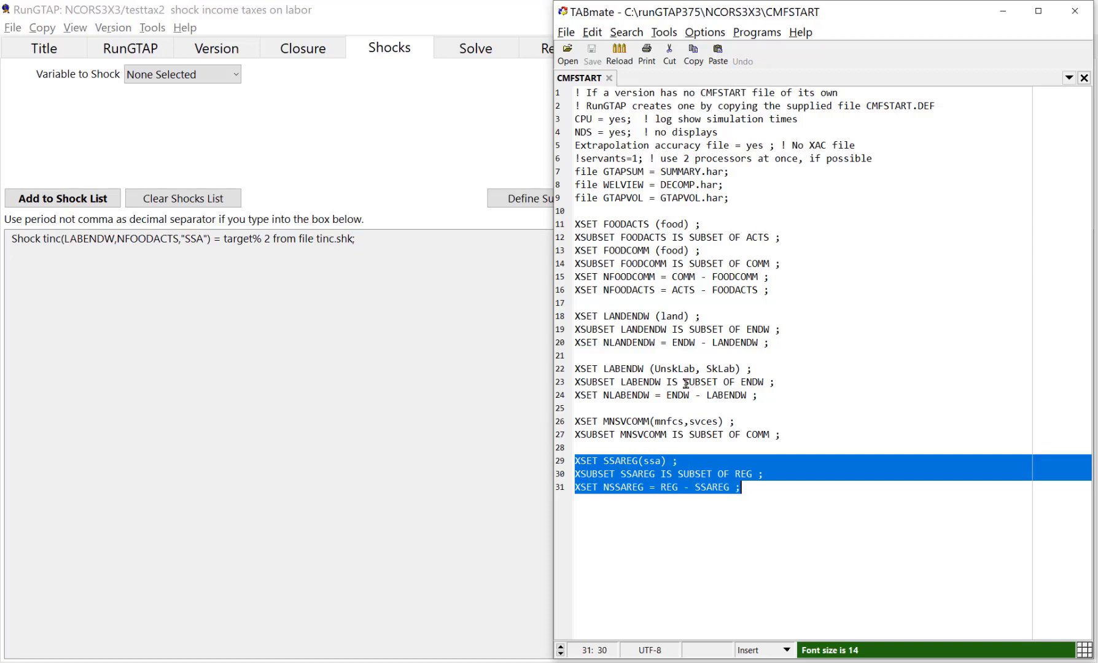
{"action": "left_click", "coordinate": [693, 56]}
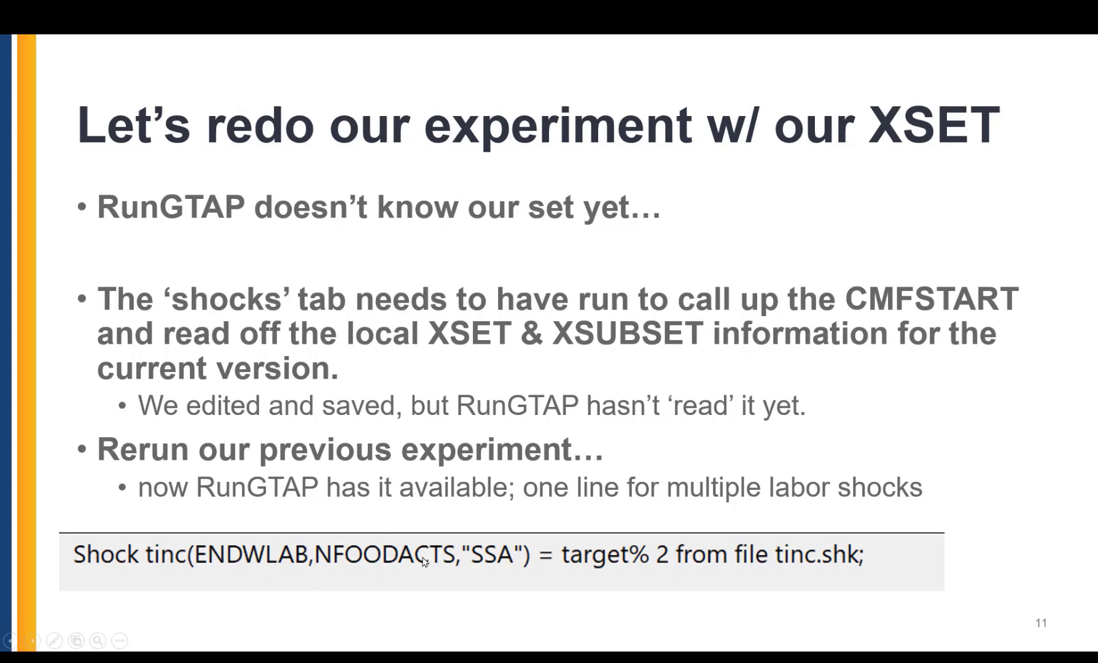
{"action": "left_click", "coordinate": [678, 526]}
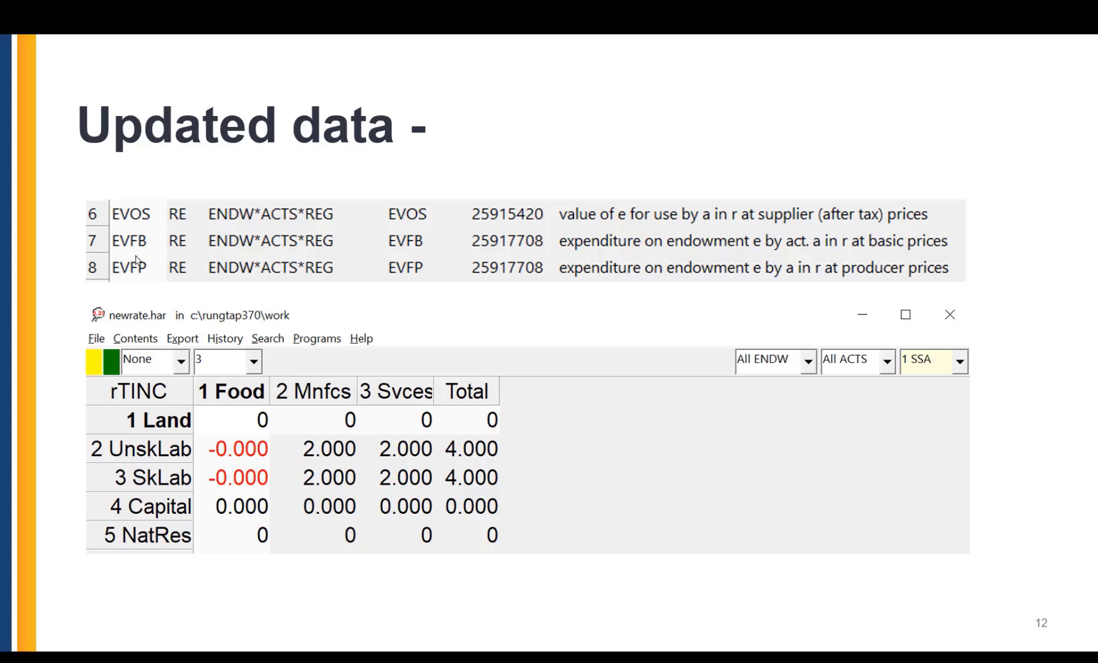
{"action": "left_click", "coordinate": [542, 243]}
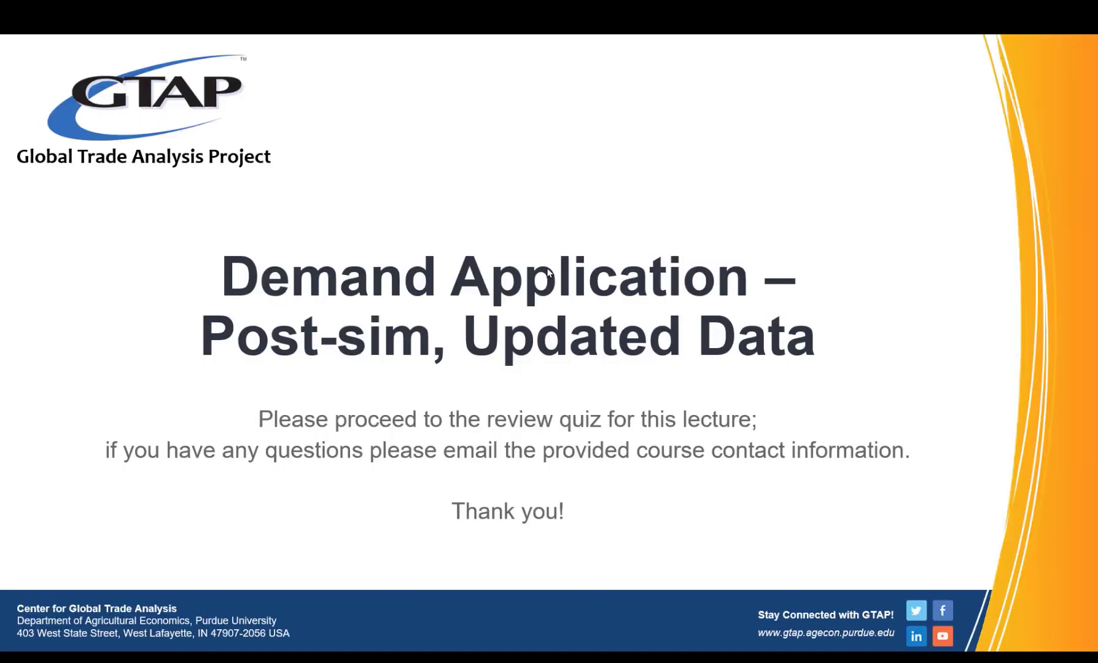